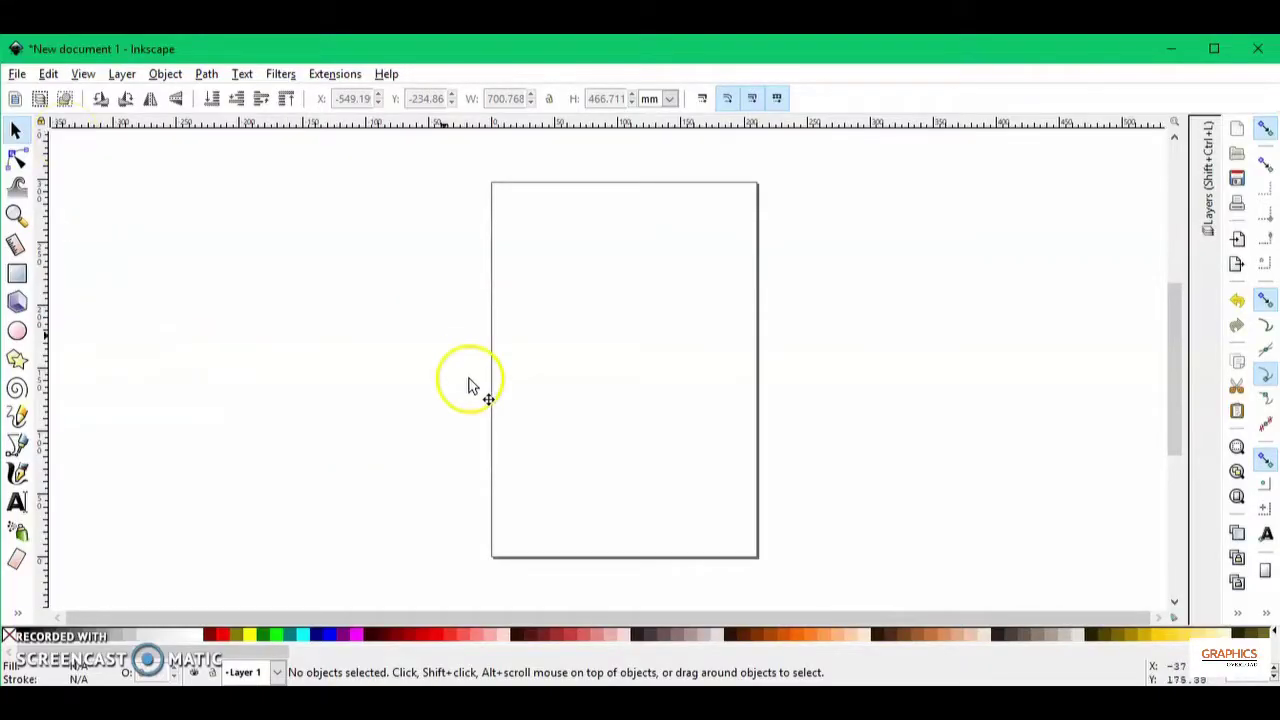
- Uncheck Show page border in Document Properties and close the dialog
{"action": "left_click", "coordinate": [17, 74]}
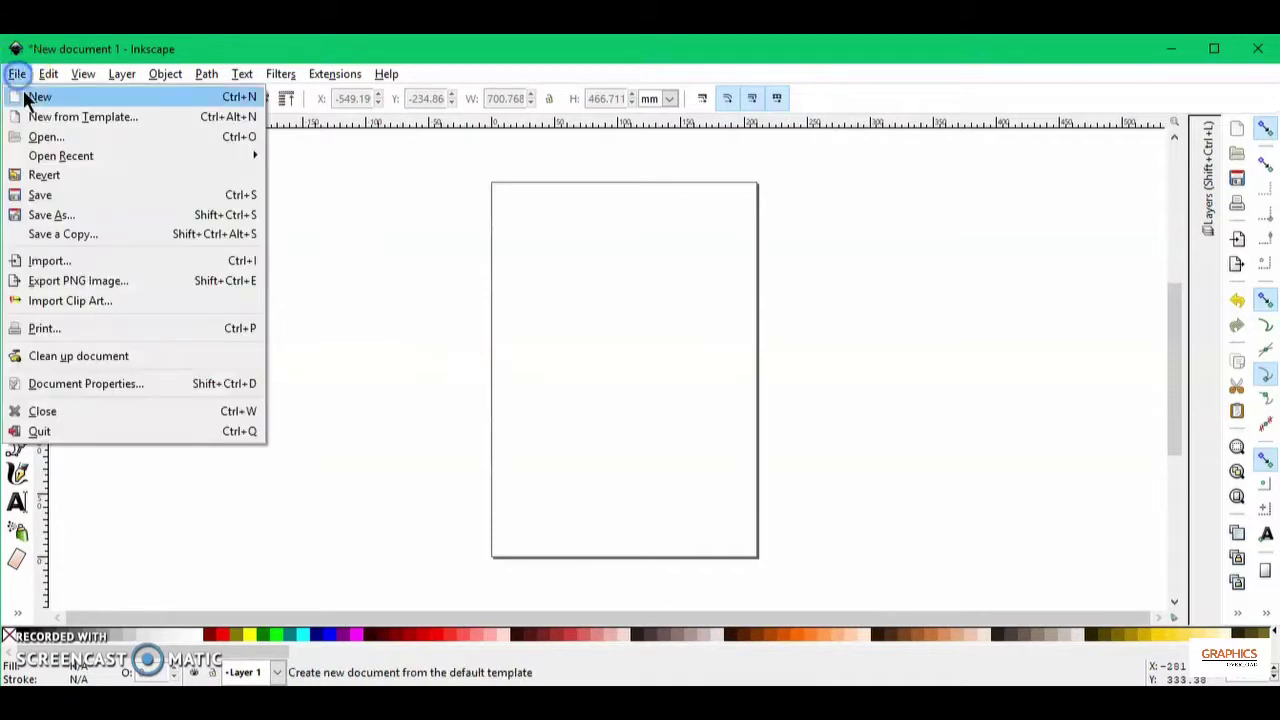
{"action": "left_click", "coordinate": [92, 384]}
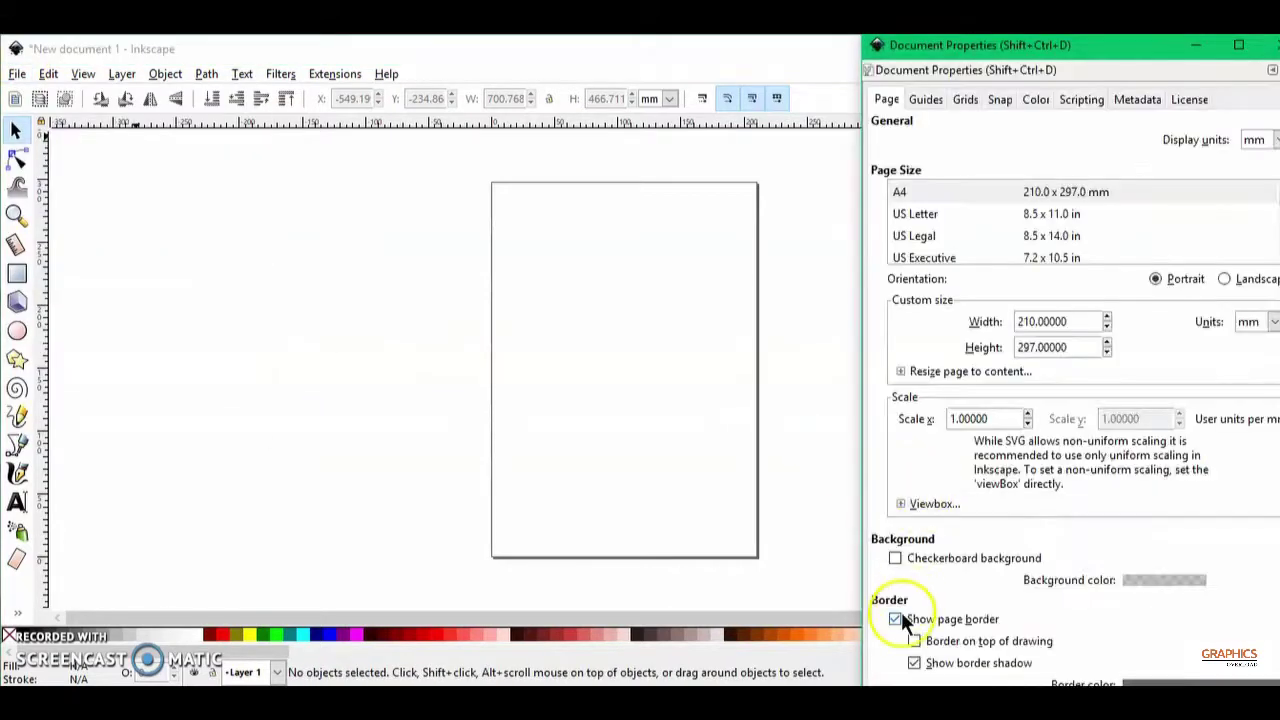
{"action": "left_click", "coordinate": [894, 619]}
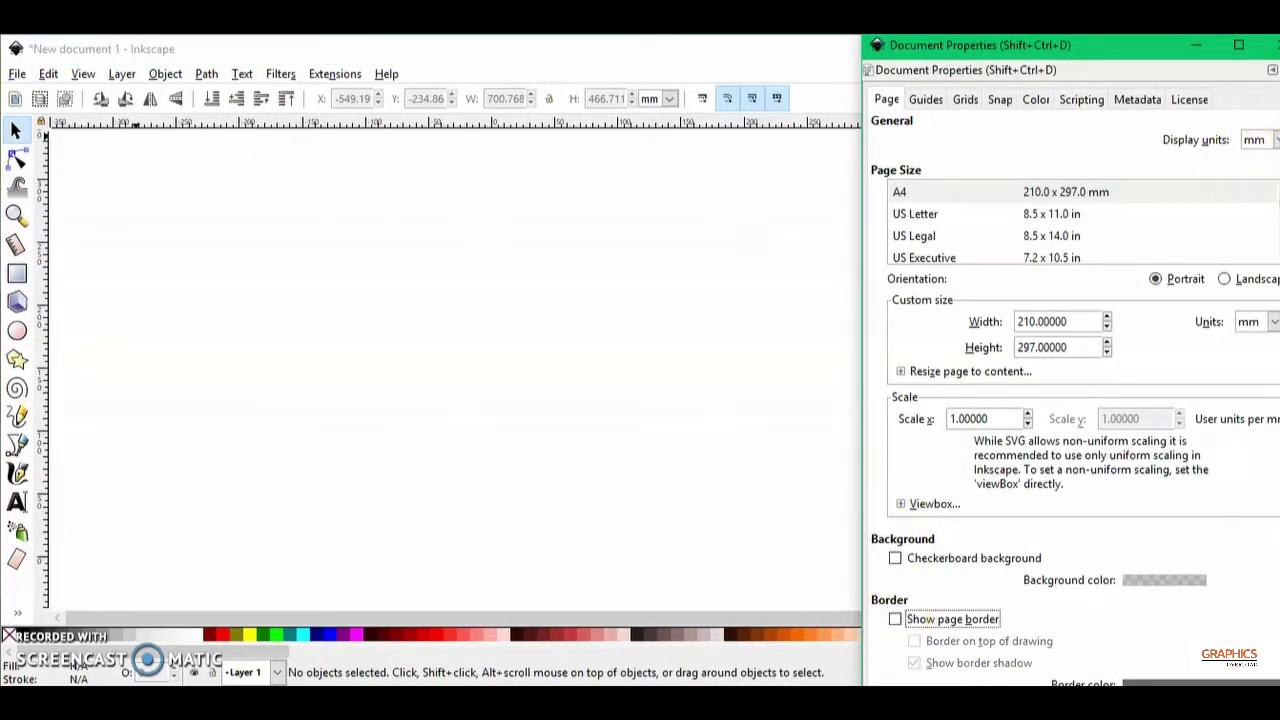
{"action": "left_click", "coordinate": [1271, 45]}
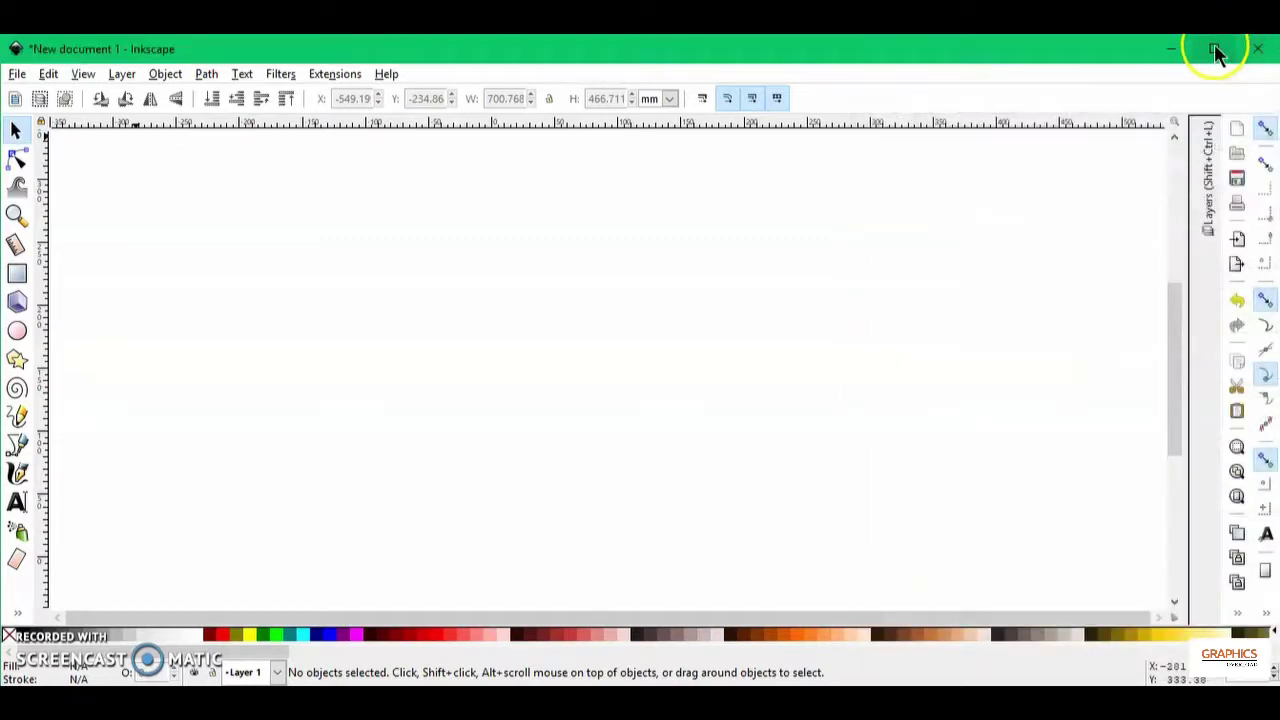
- Copy the Unsplash image of the orange pumpkin on a white table in a pink room
{"action": "left_click", "coordinate": [1170, 48]}
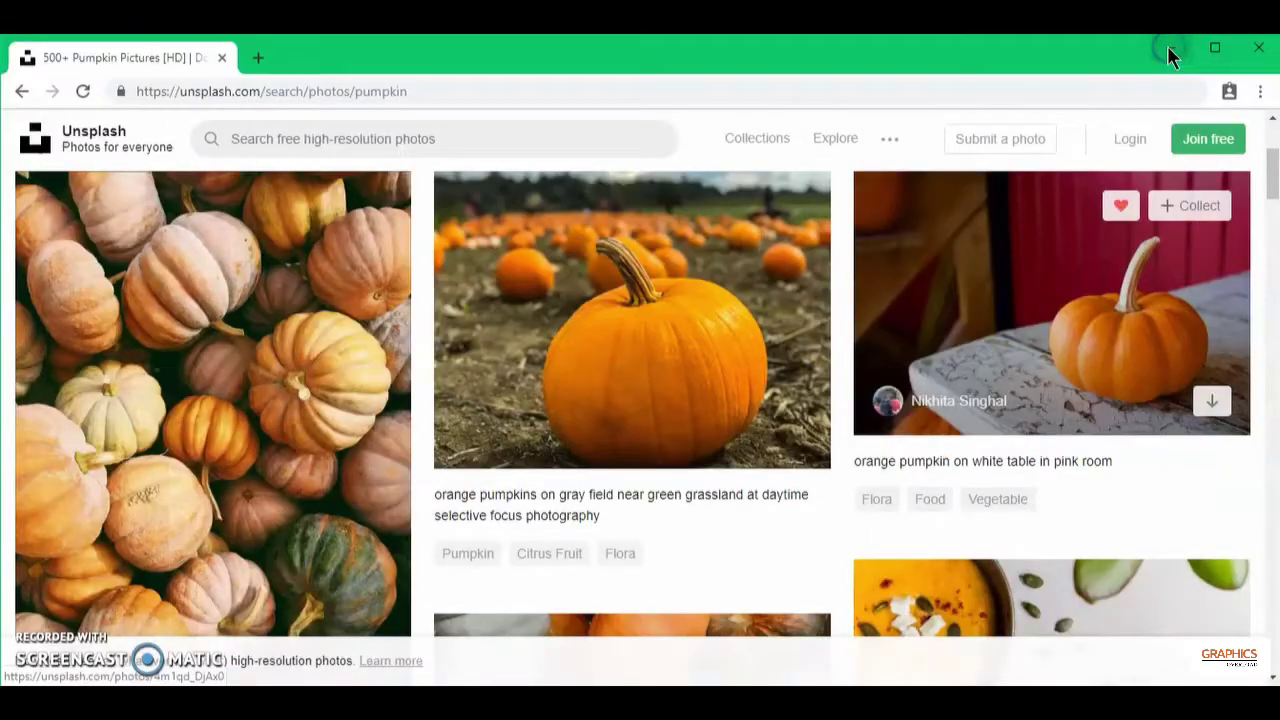
{"action": "right_click", "coordinate": [961, 333]}
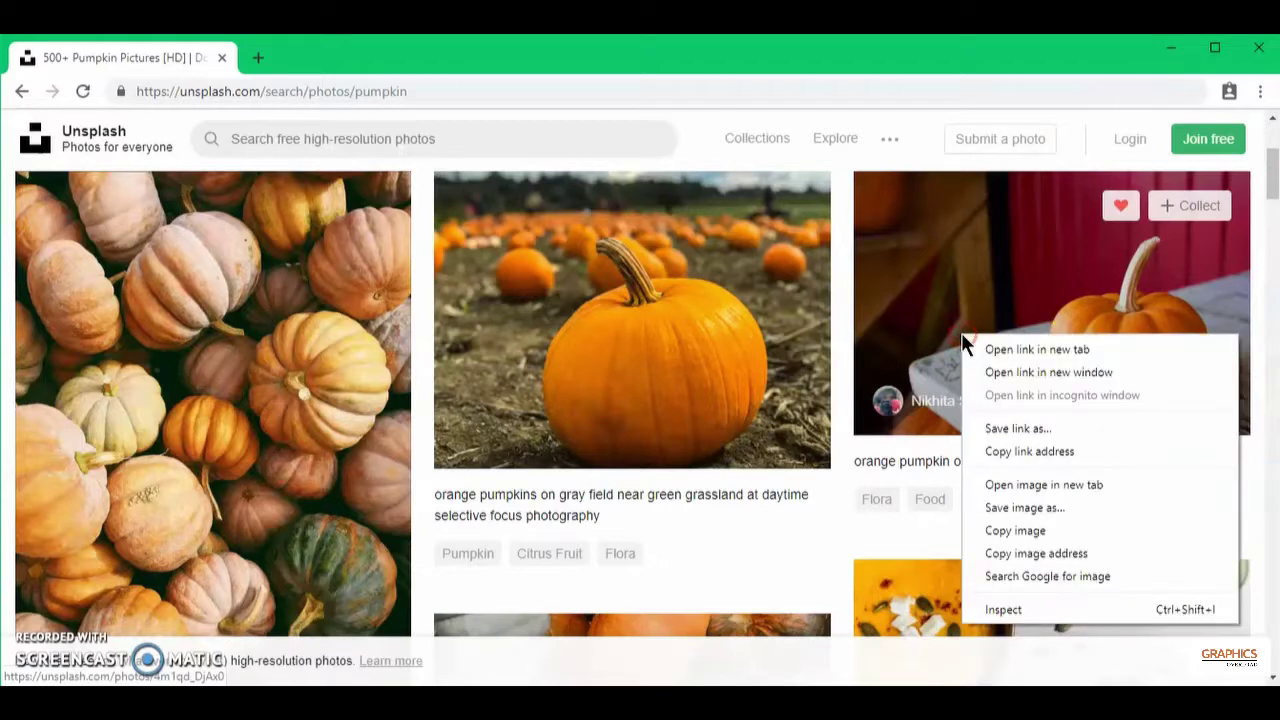
{"action": "left_click", "coordinate": [992, 531]}
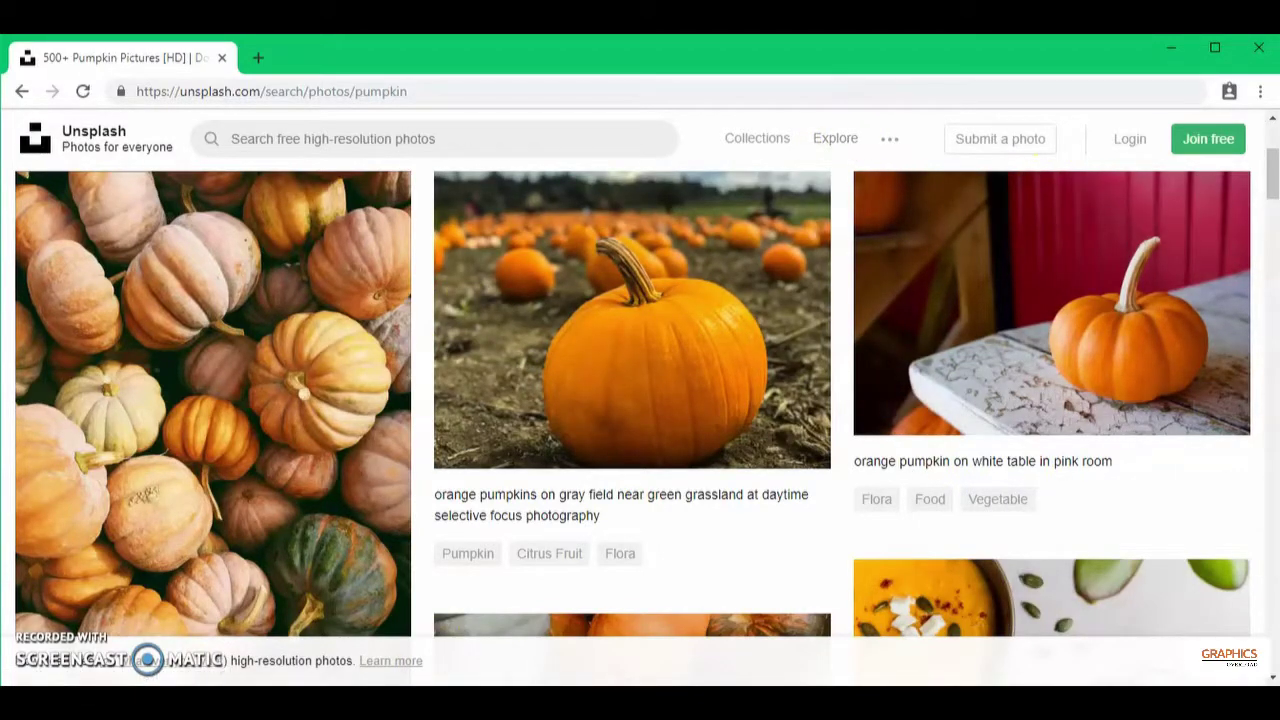
{"action": "key", "text": "alt+Tab"}
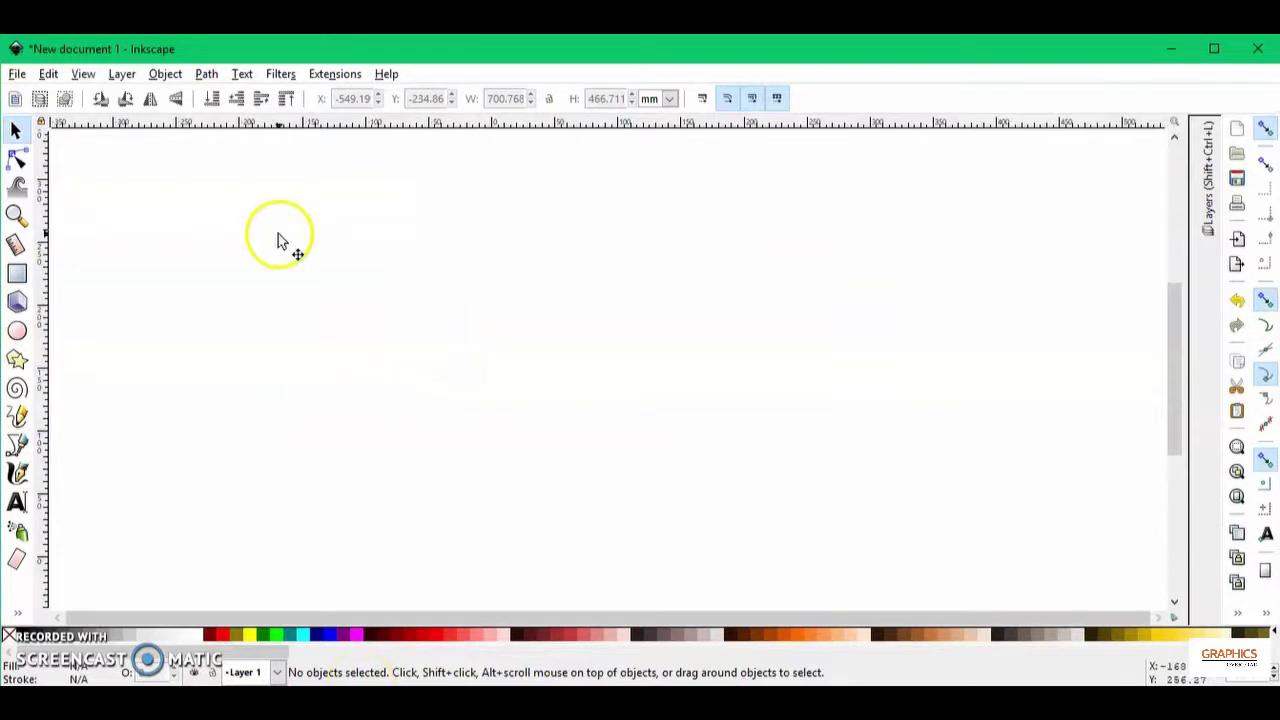
- Paste the copied pumpkin photo onto the canvas and position it near the top left
{"action": "right_click", "coordinate": [279, 240]}
{"action": "left_click", "coordinate": [310, 330]}
{"action": "left_click_drag", "start_coordinate": [345, 323], "coordinate": [264, 242]}
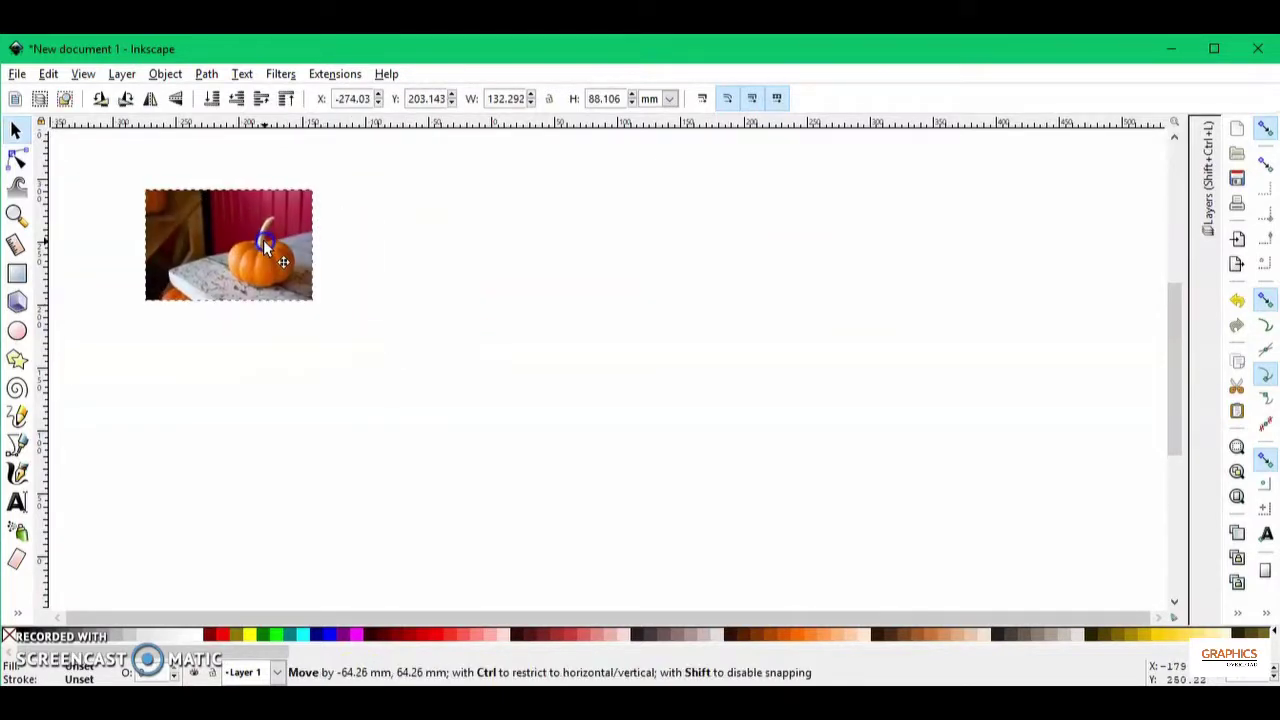
{"action": "left_click_drag", "start_coordinate": [265, 242], "coordinate": [293, 281]}
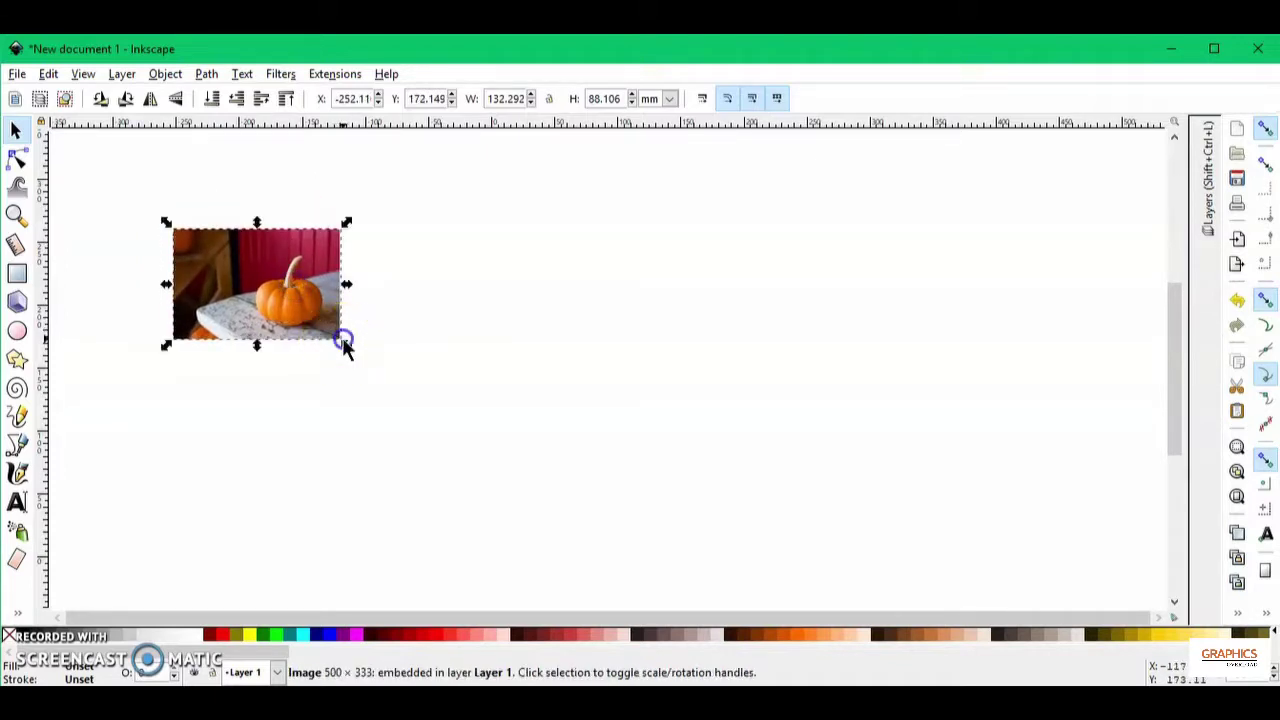
- Scale the photo up to about 740 by 493 mm and reposition it
{"action": "left_click_drag", "start_coordinate": [343, 338], "coordinate": [458, 472]}
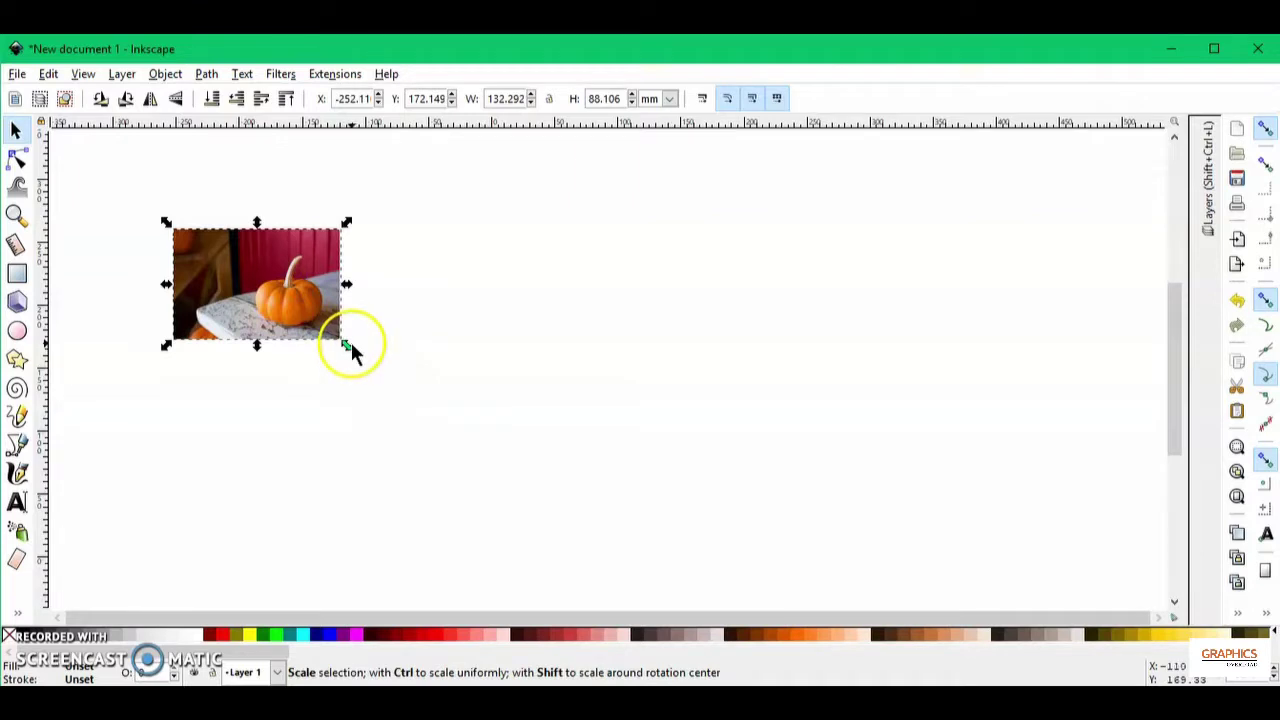
{"action": "left_click_drag", "start_coordinate": [346, 345], "coordinate": [728, 580]}
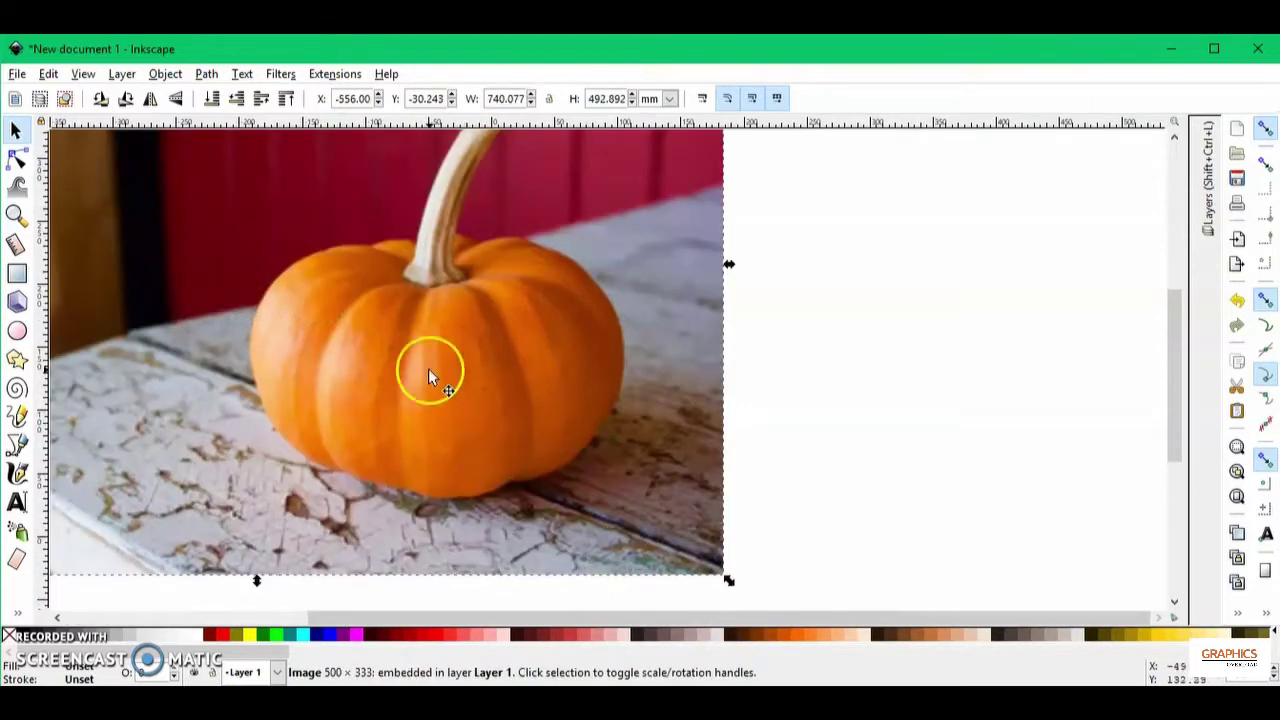
{"action": "left_click_drag", "start_coordinate": [428, 375], "coordinate": [351, 446]}
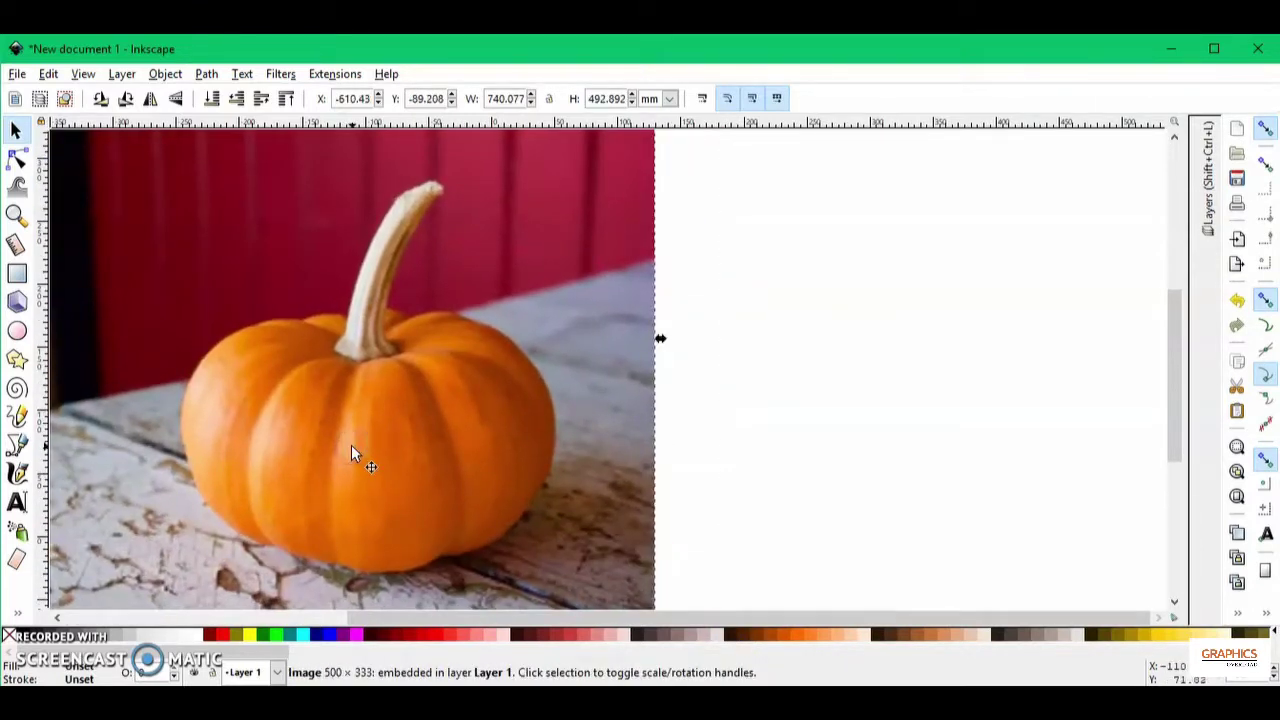
- Start a Bezier outline at the stem top and trace down the pumpkin's left side
{"action": "left_click", "coordinate": [18, 444]}
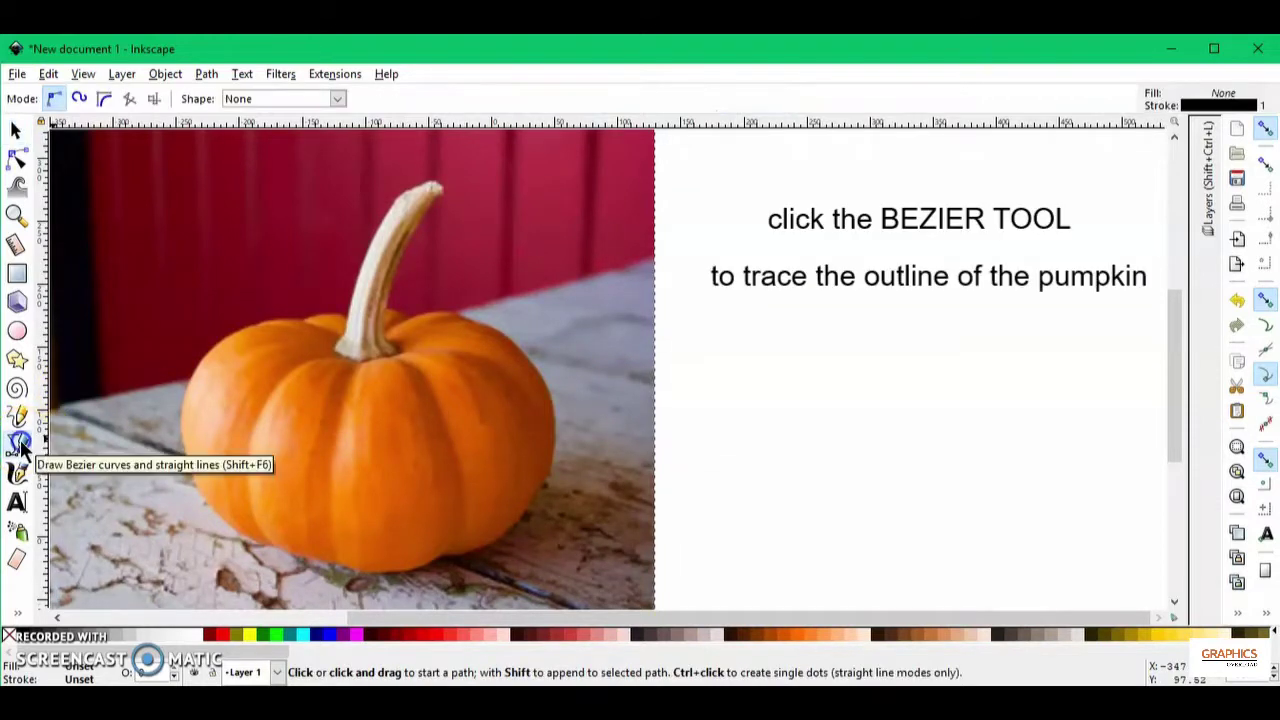
{"action": "left_click", "coordinate": [398, 192]}
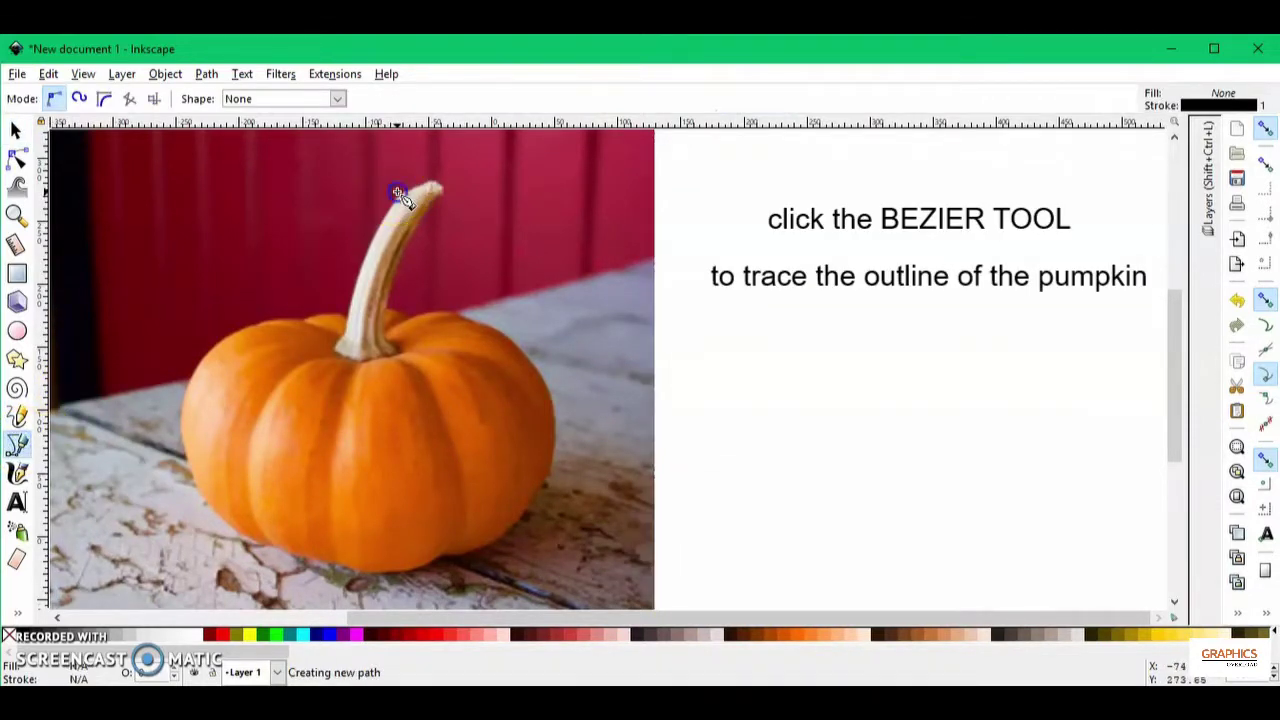
{"action": "left_click", "coordinate": [348, 316]}
{"action": "left_click", "coordinate": [312, 316]}
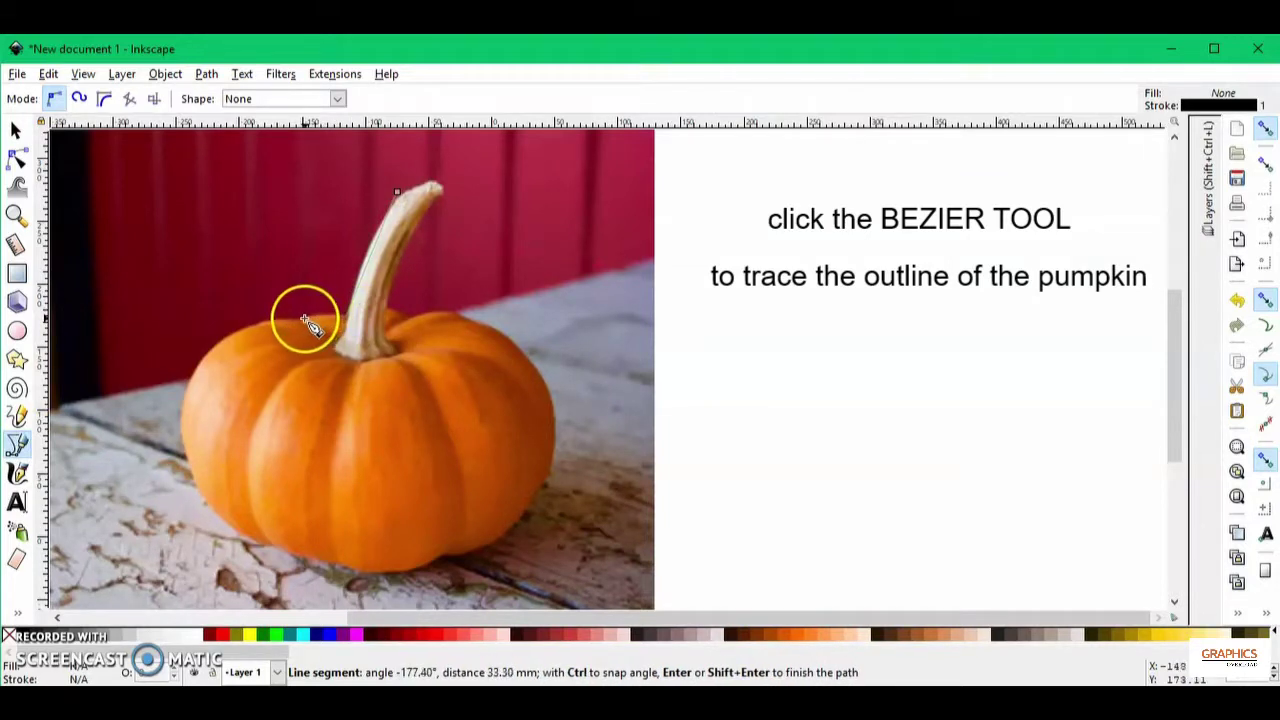
{"action": "left_click", "coordinate": [257, 331]}
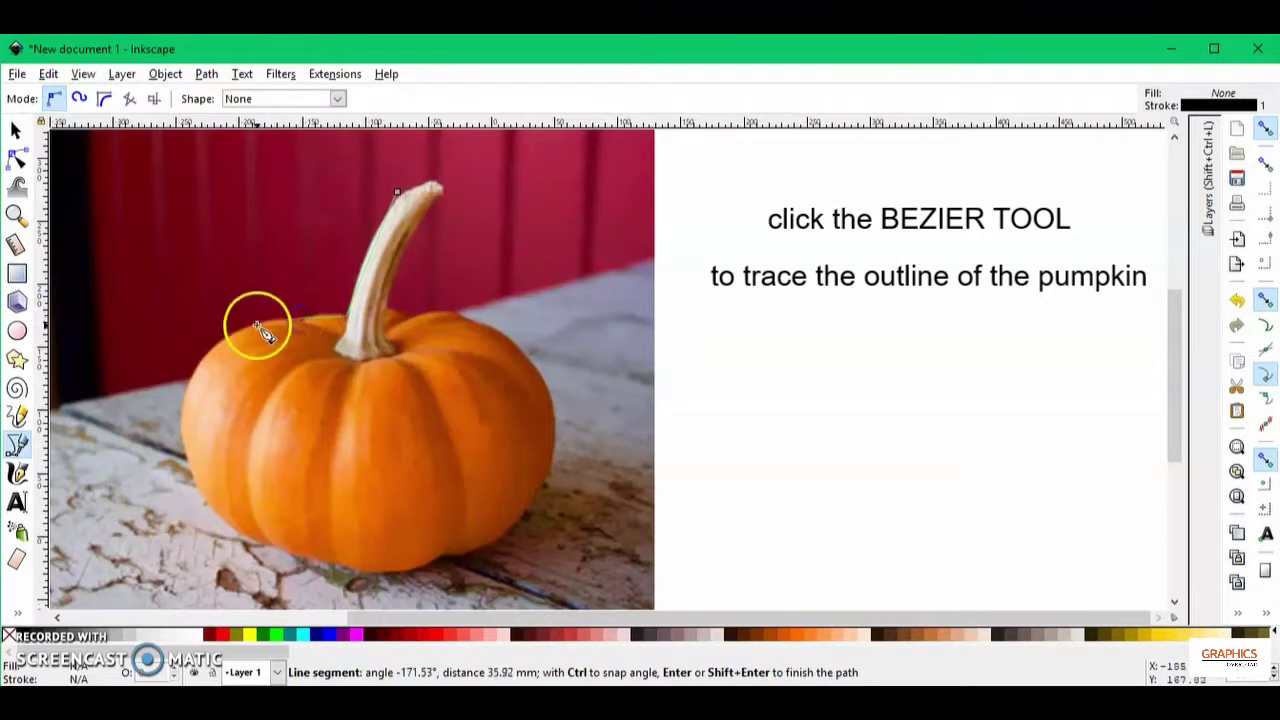
{"action": "left_click", "coordinate": [232, 520]}
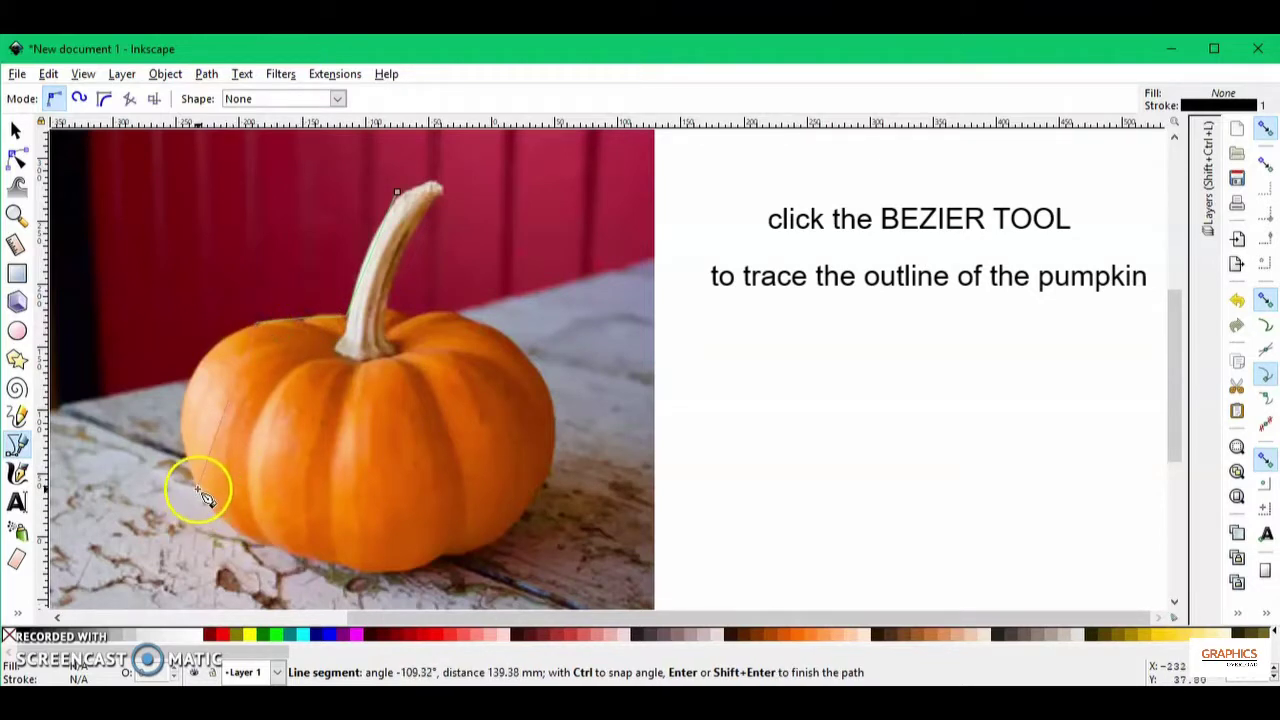
{"action": "left_click", "coordinate": [201, 494]}
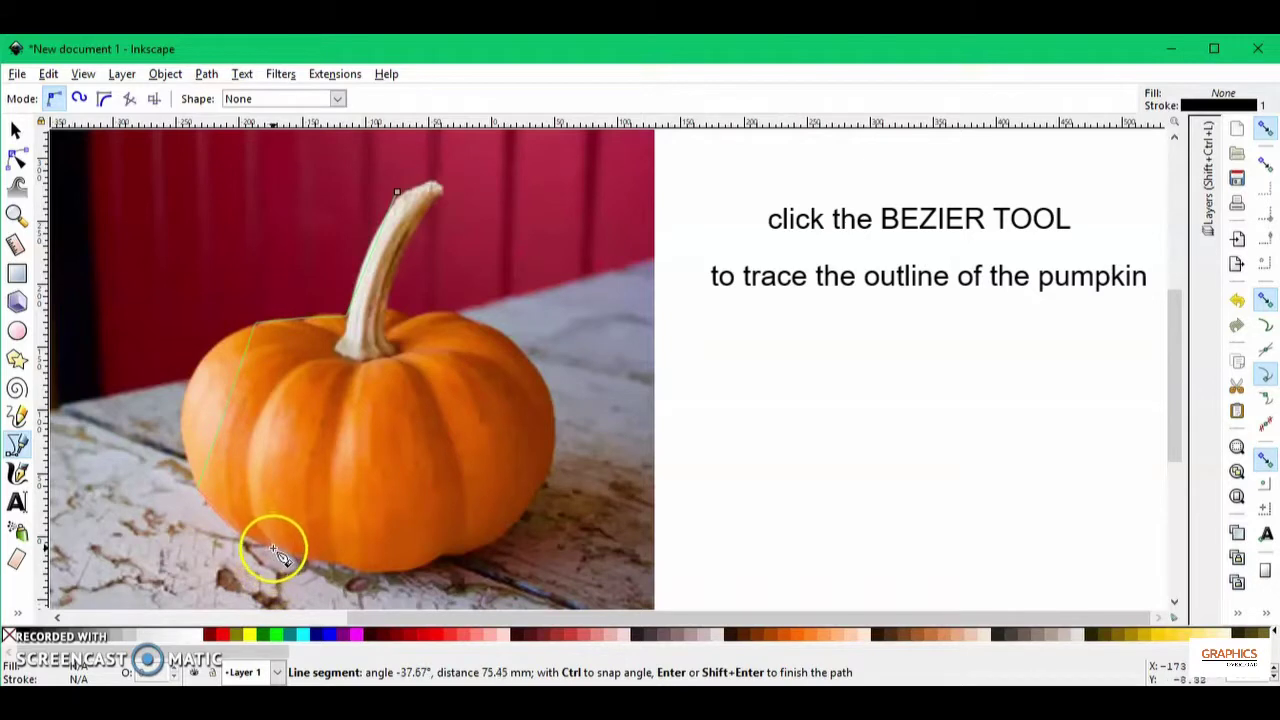
{"action": "left_click", "coordinate": [276, 551]}
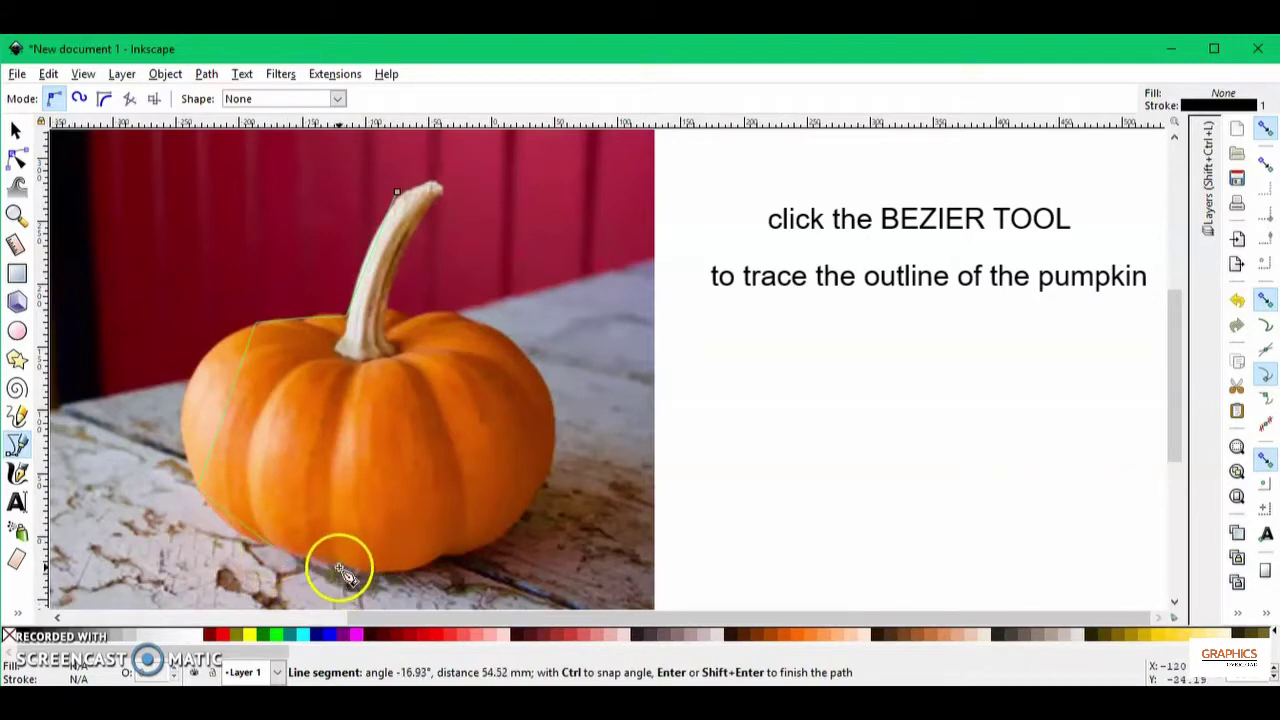
- Continue the outline along the bottom, right side and stem tip, closing it at the start
{"action": "left_click", "coordinate": [338, 568]}
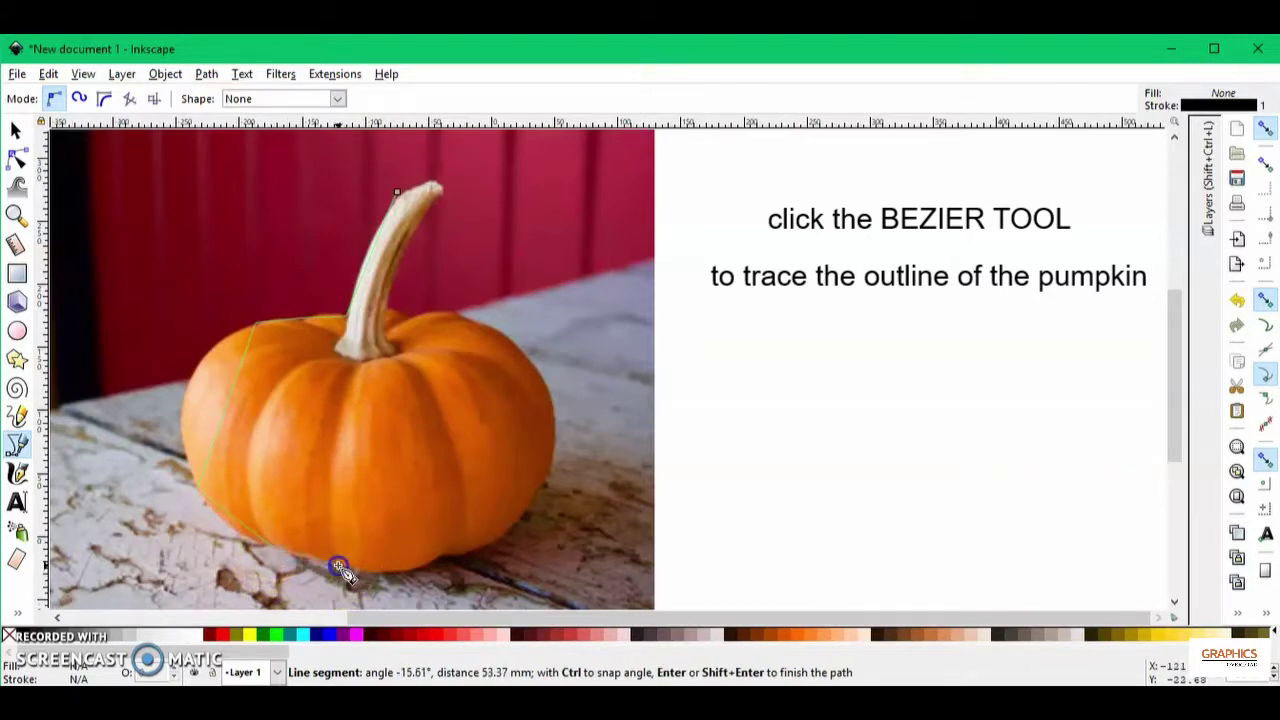
{"action": "left_click", "coordinate": [447, 557]}
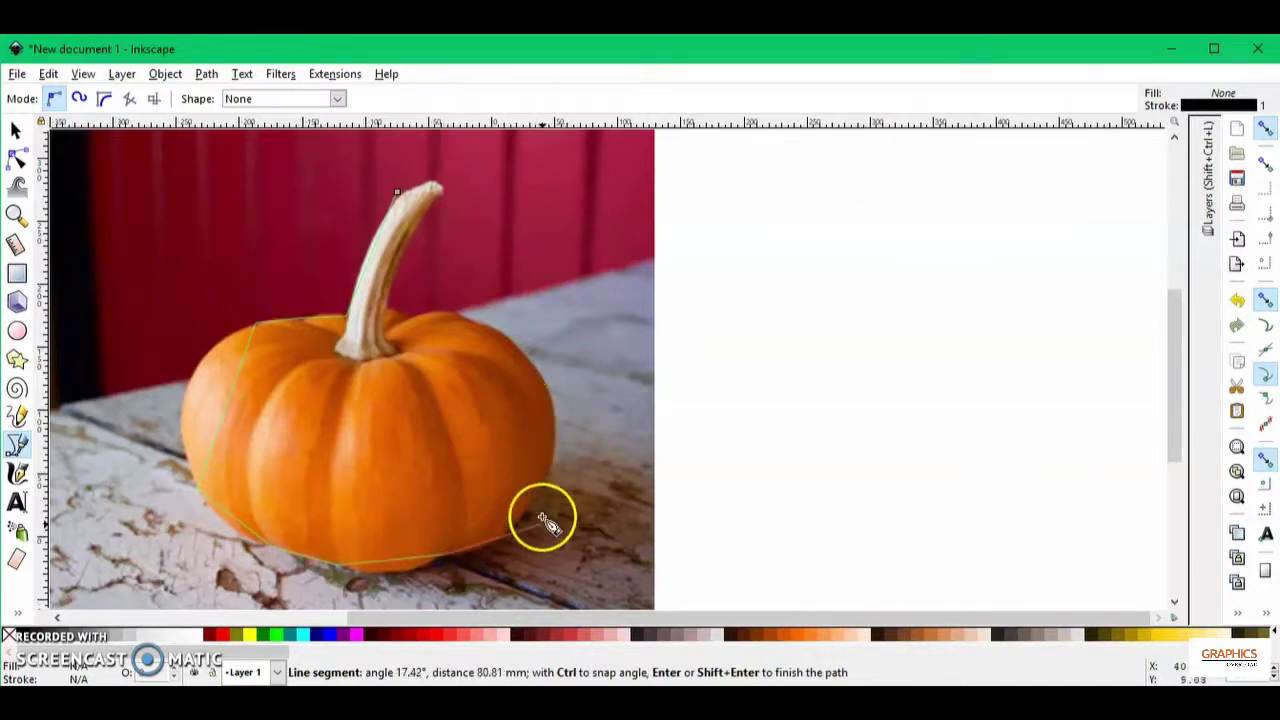
{"action": "left_click", "coordinate": [538, 492]}
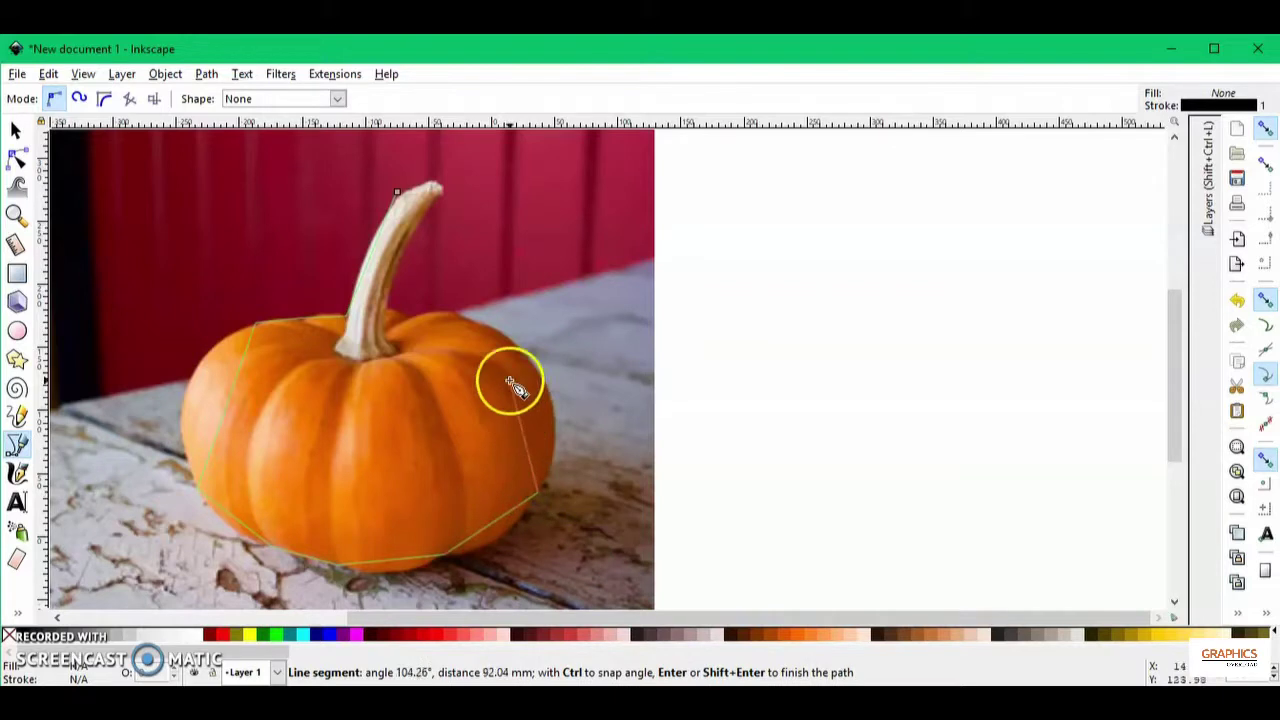
{"action": "left_click", "coordinate": [463, 318]}
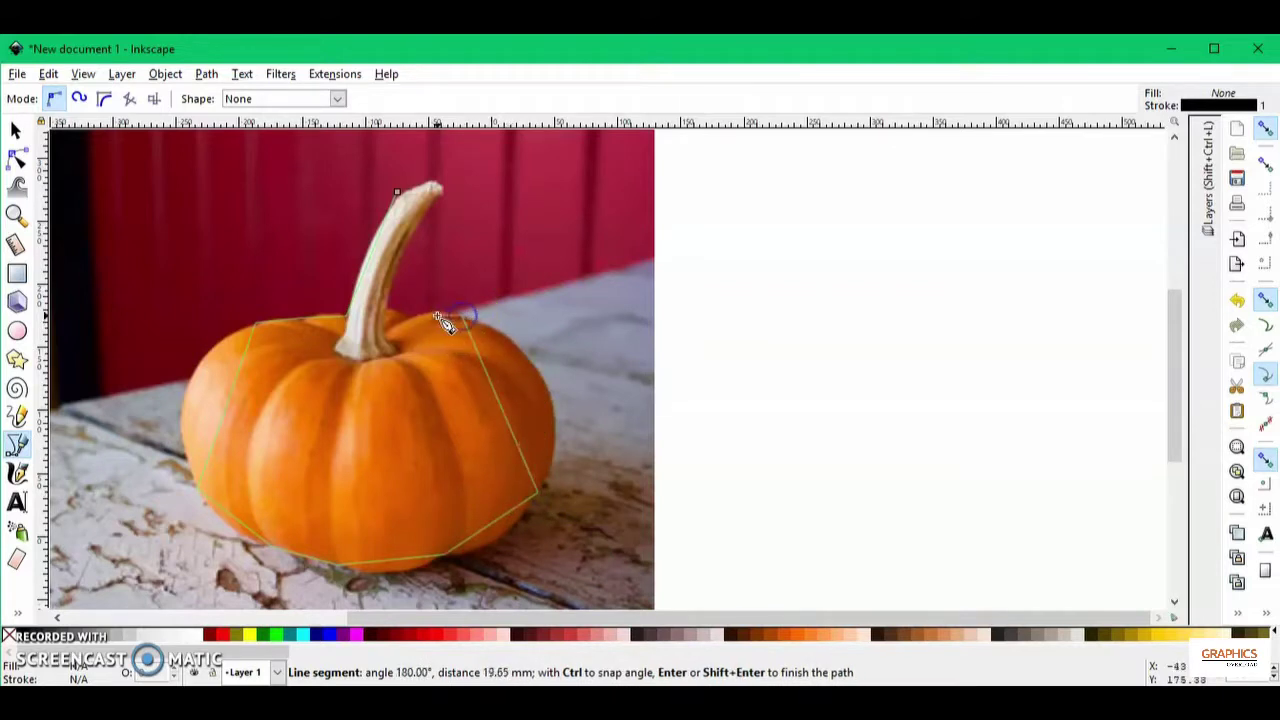
{"action": "left_click", "coordinate": [405, 319]}
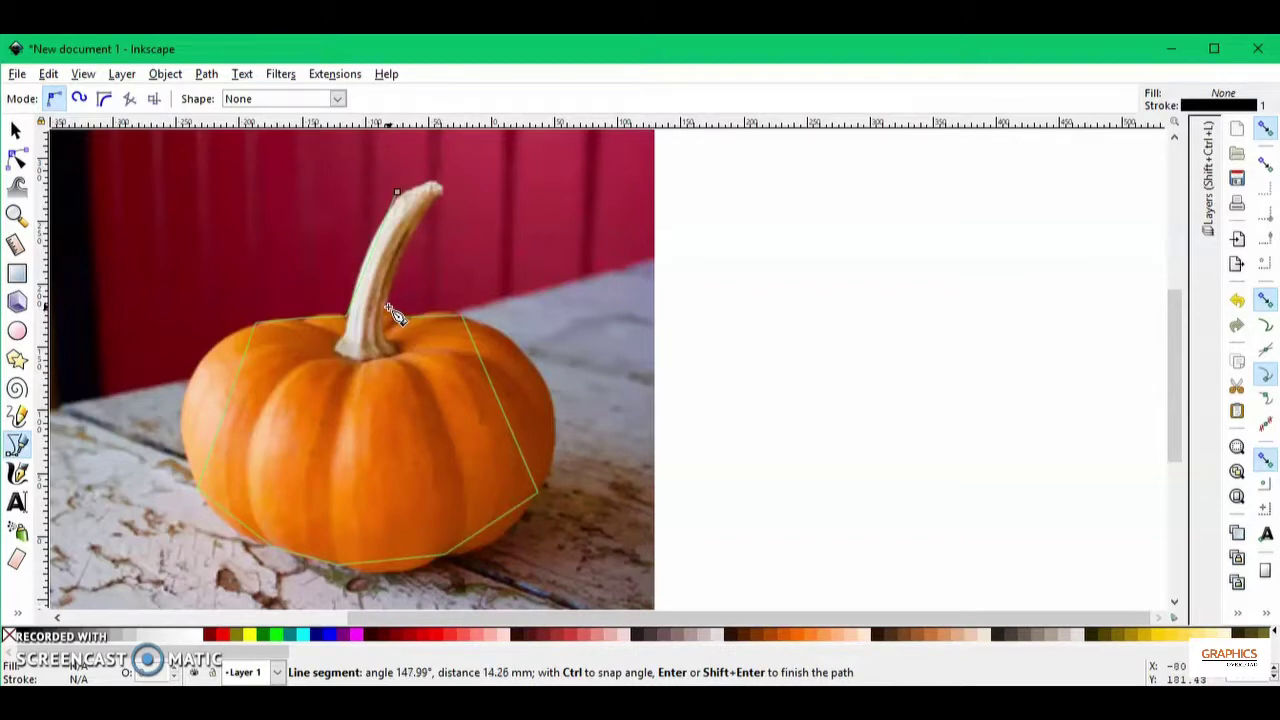
{"action": "left_click", "coordinate": [448, 194]}
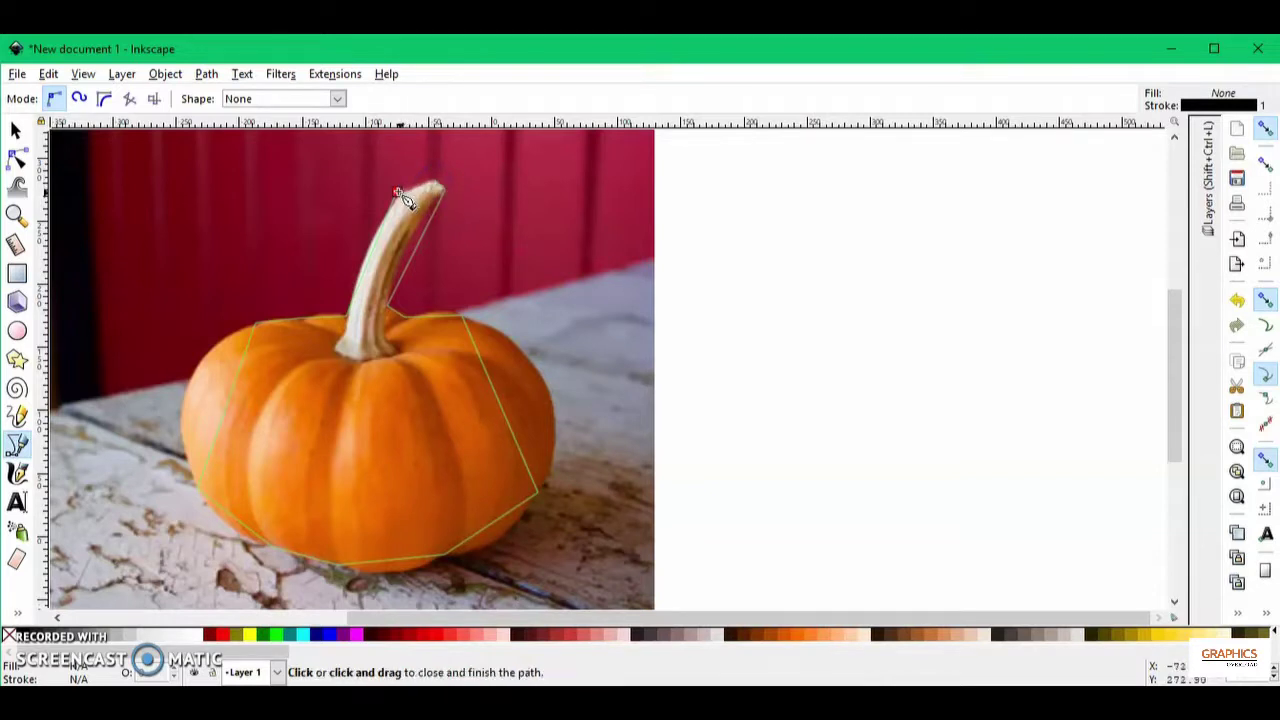
{"action": "left_click", "coordinate": [398, 193]}
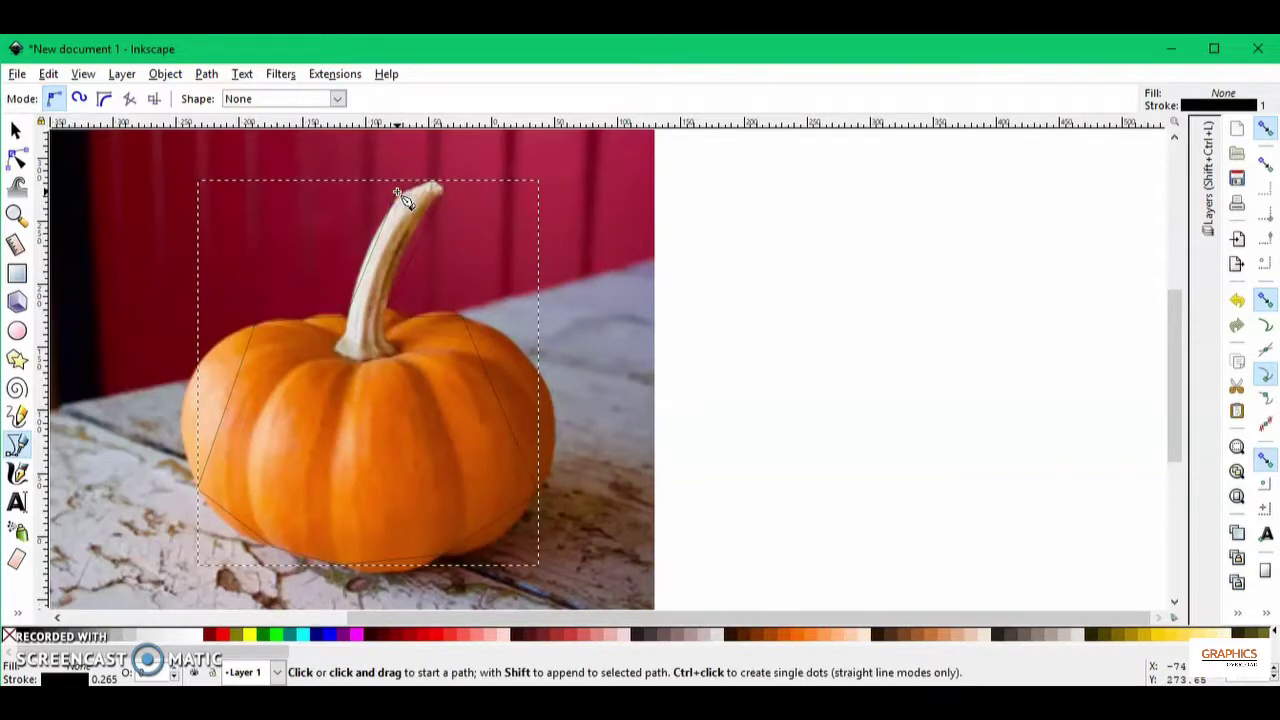
{"action": "left_click", "coordinate": [16, 158]}
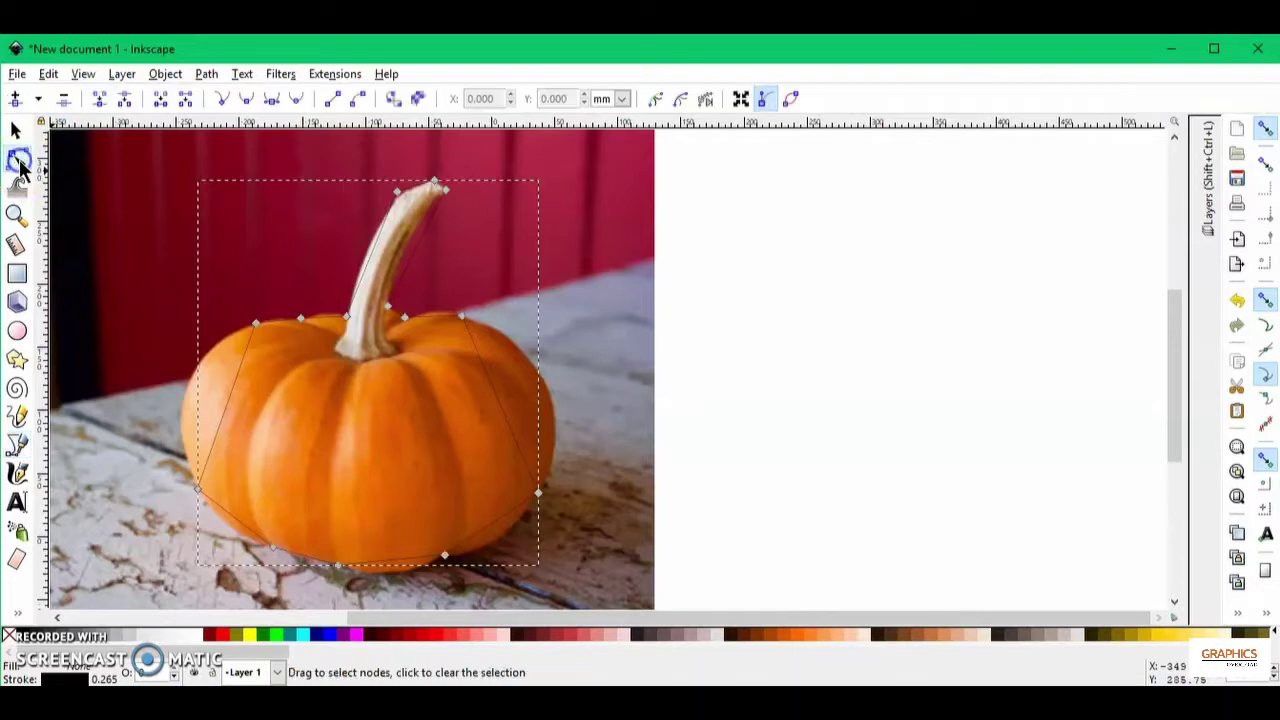
- Drag the outline's left, right and bottom segments outward into curves along the pumpkin's edge
{"action": "mouse_move", "coordinate": [229, 400]}
{"action": "left_mouse_down"}
{"action": "mouse_move", "coordinate": [191, 403]}
{"action": "mouse_move", "coordinate": [188, 386]}
{"action": "left_mouse_up"}
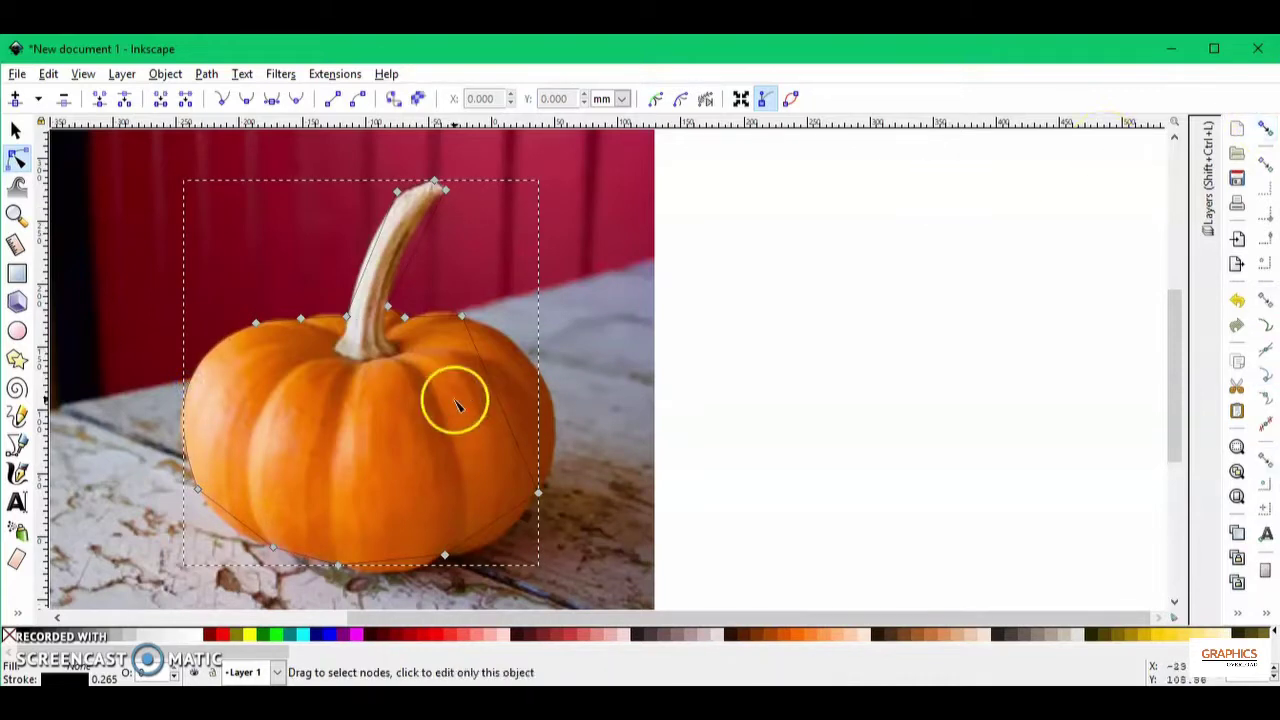
{"action": "left_click_drag", "start_coordinate": [522, 390], "coordinate": [543, 381]}
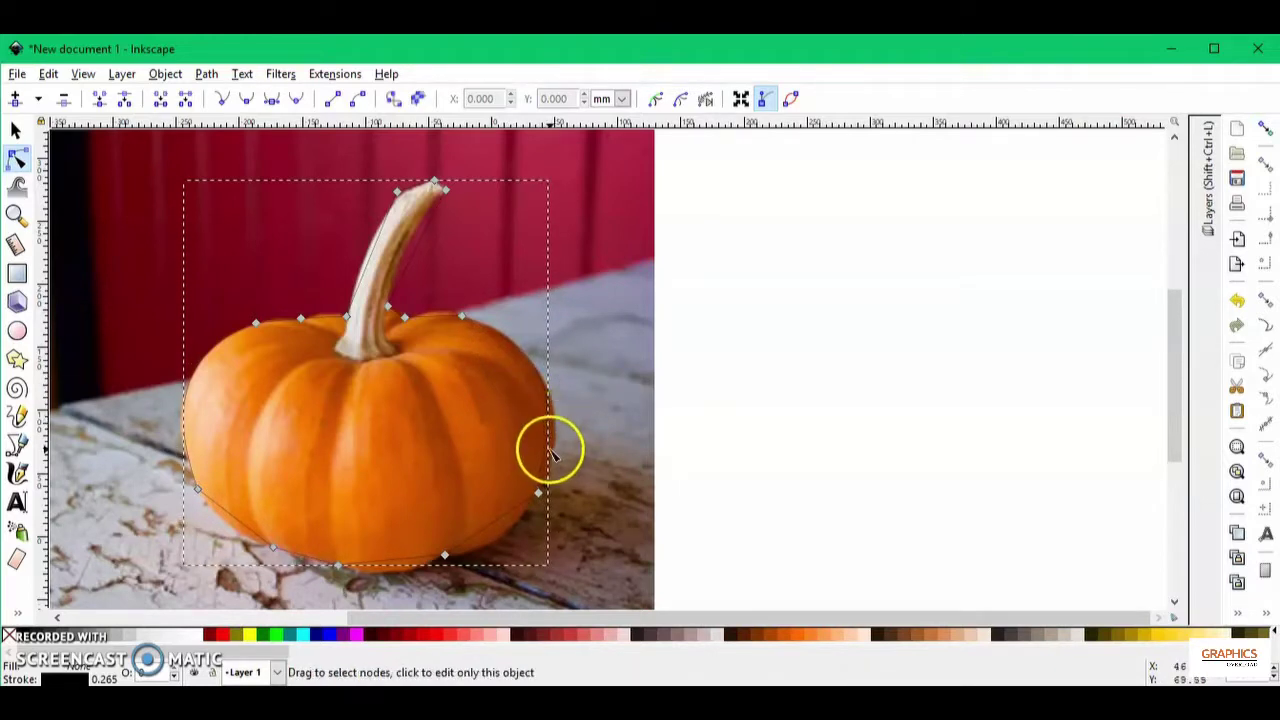
{"action": "left_click_drag", "start_coordinate": [556, 456], "coordinate": [572, 470]}
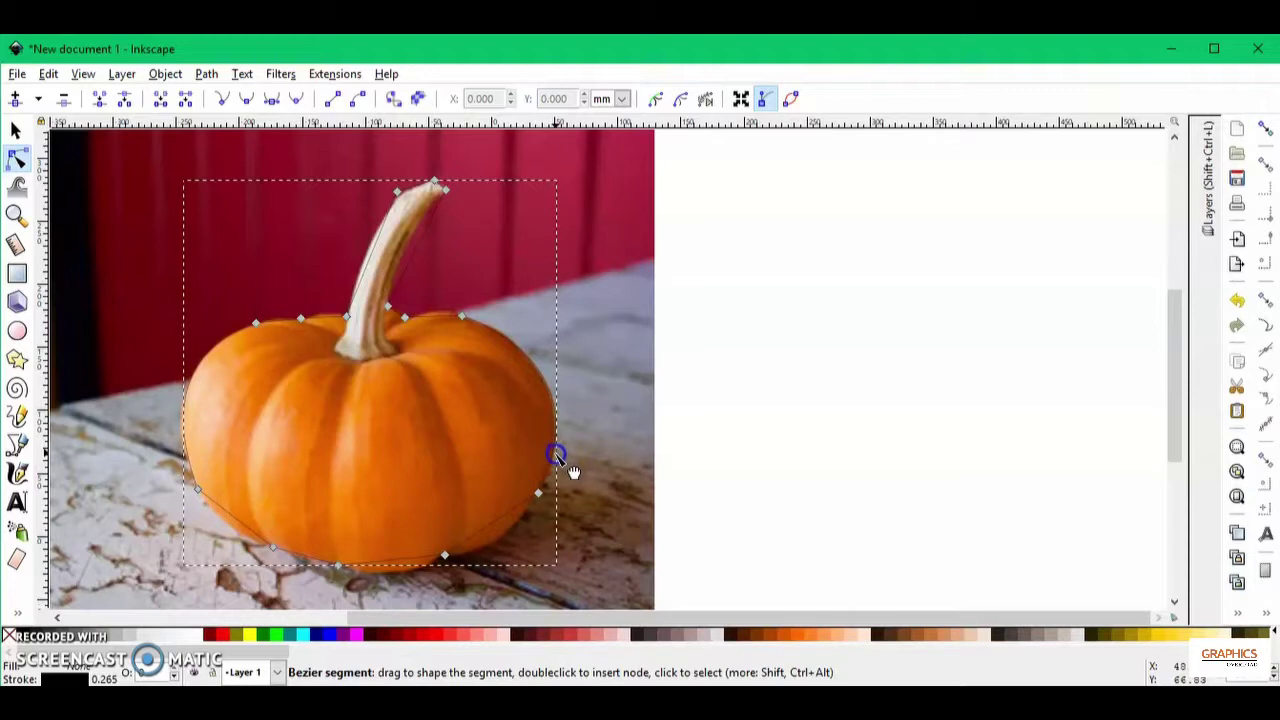
{"action": "left_click", "coordinate": [500, 518]}
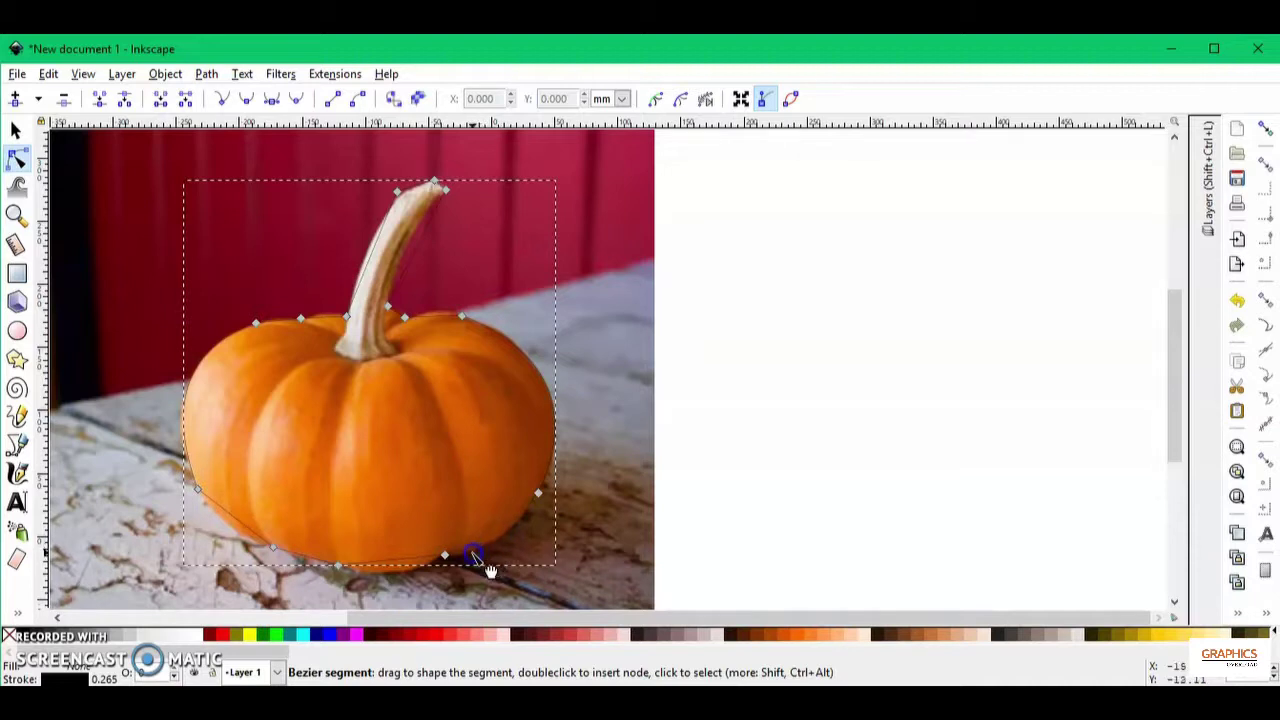
{"action": "left_click_drag", "start_coordinate": [423, 557], "coordinate": [400, 570]}
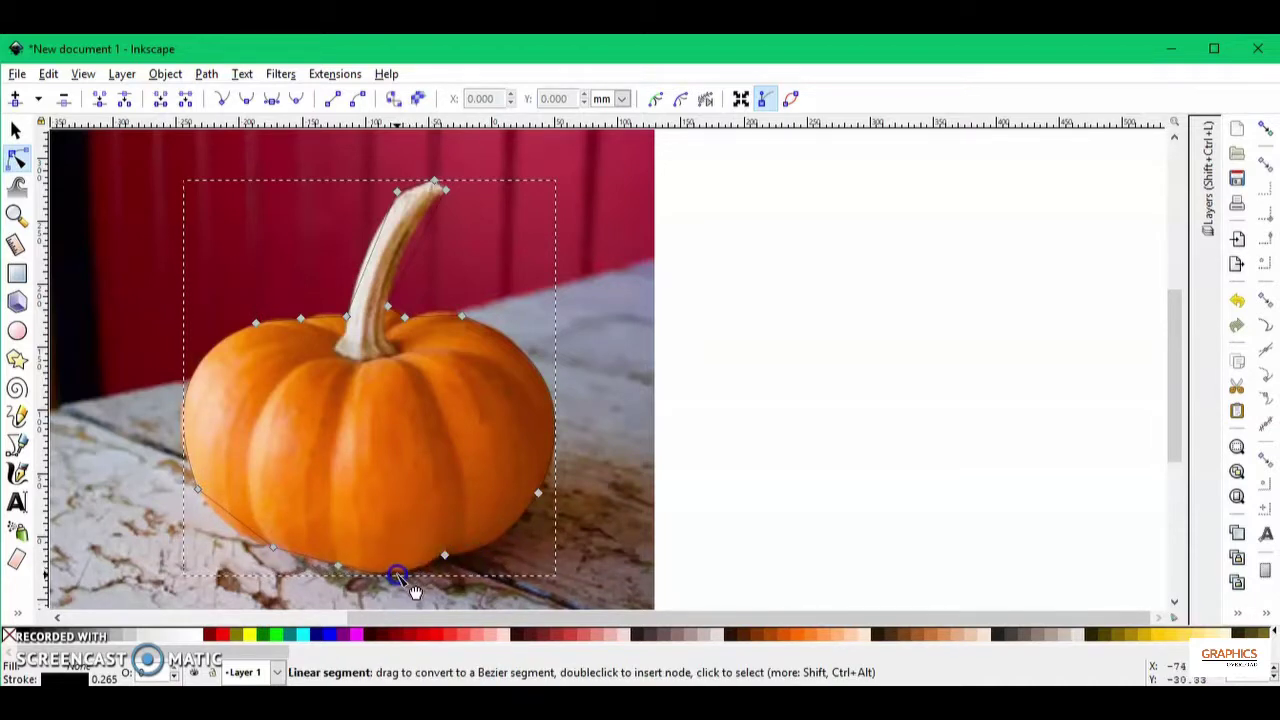
{"action": "left_click", "coordinate": [348, 571]}
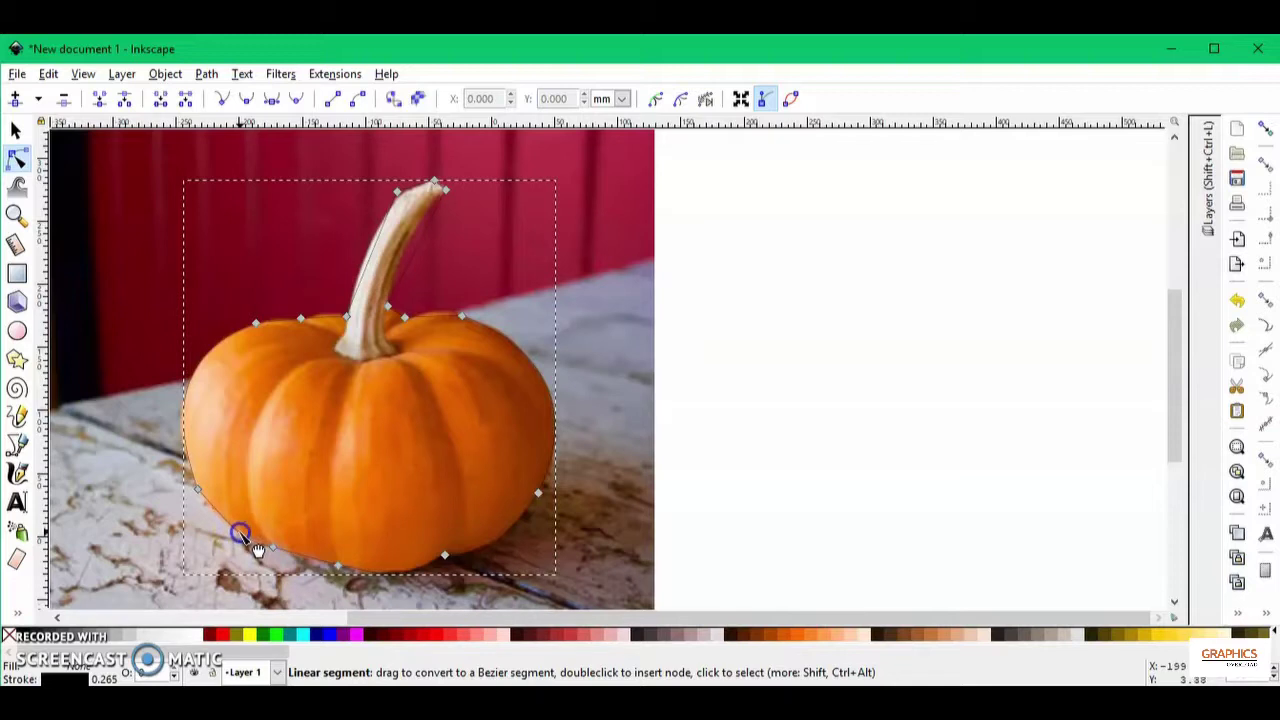
{"action": "left_click", "coordinate": [305, 556]}
- Make the segments curves and bend the outline along the upper-right and left shoulders
{"action": "key", "text": "shift+u"}
{"action": "left_click_drag", "start_coordinate": [505, 335], "coordinate": [518, 353]}
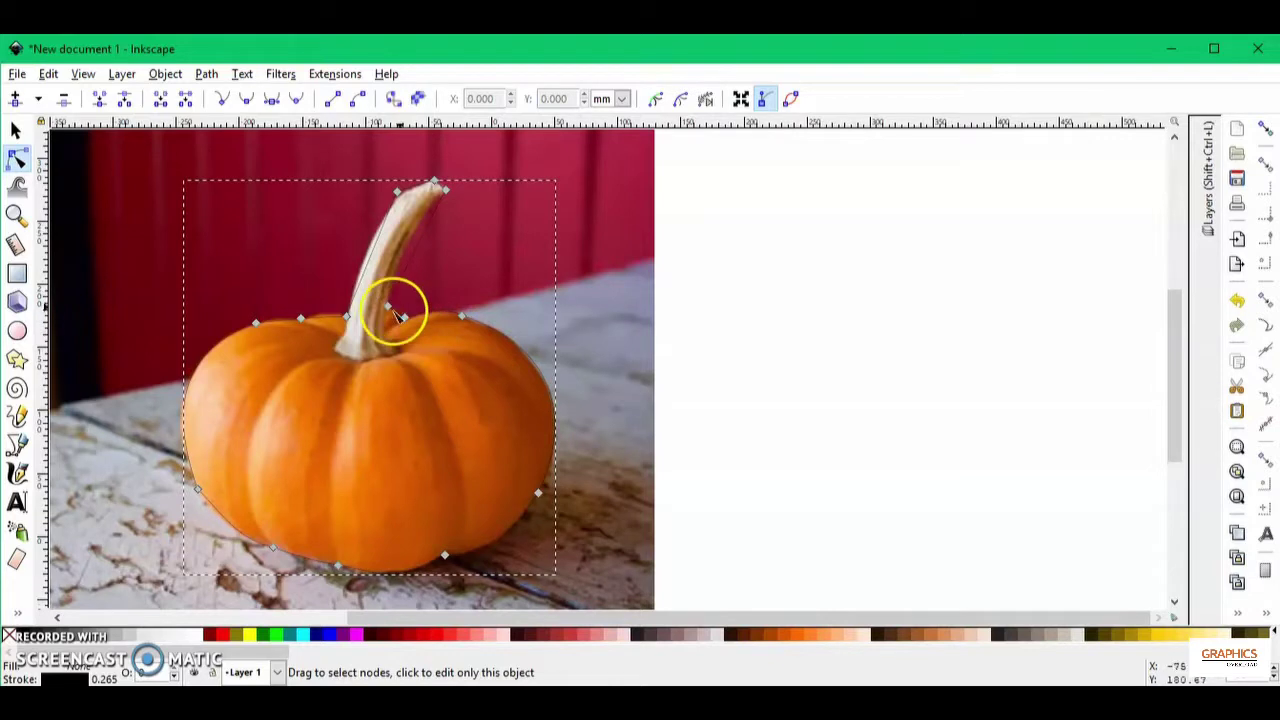
{"action": "left_click", "coordinate": [328, 321]}
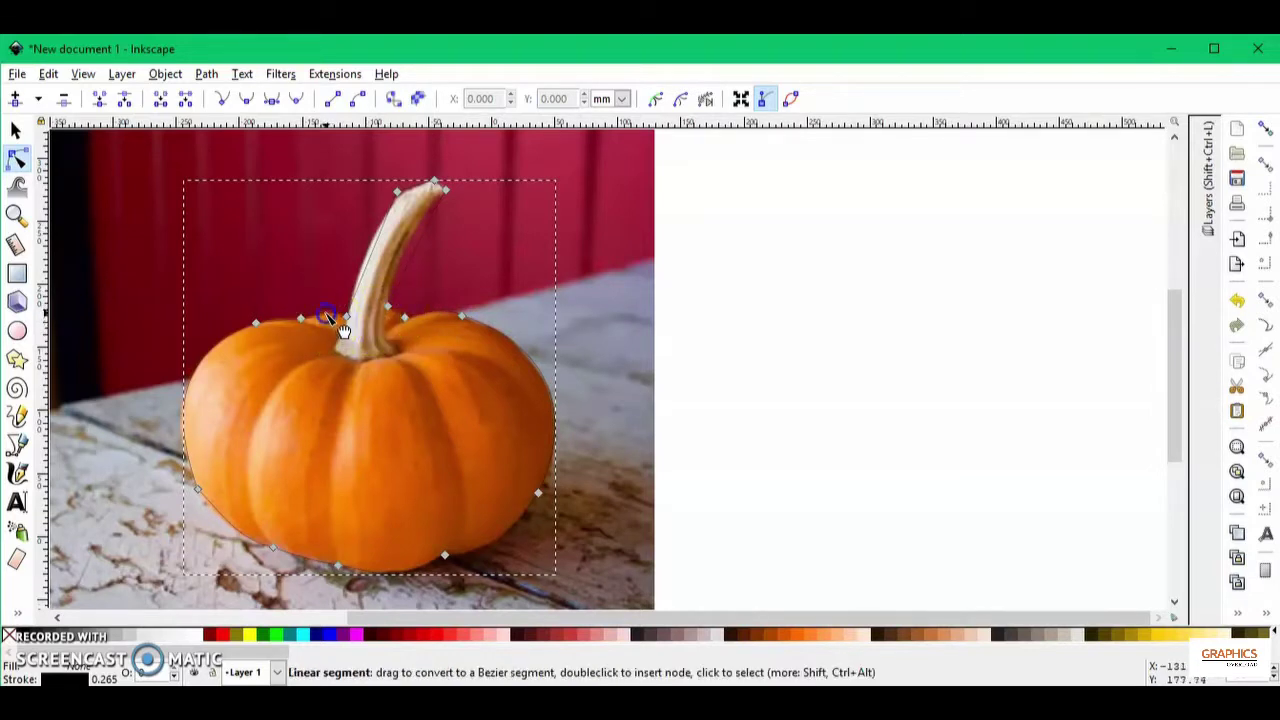
{"action": "left_click", "coordinate": [279, 322]}
{"action": "left_click", "coordinate": [282, 319]}
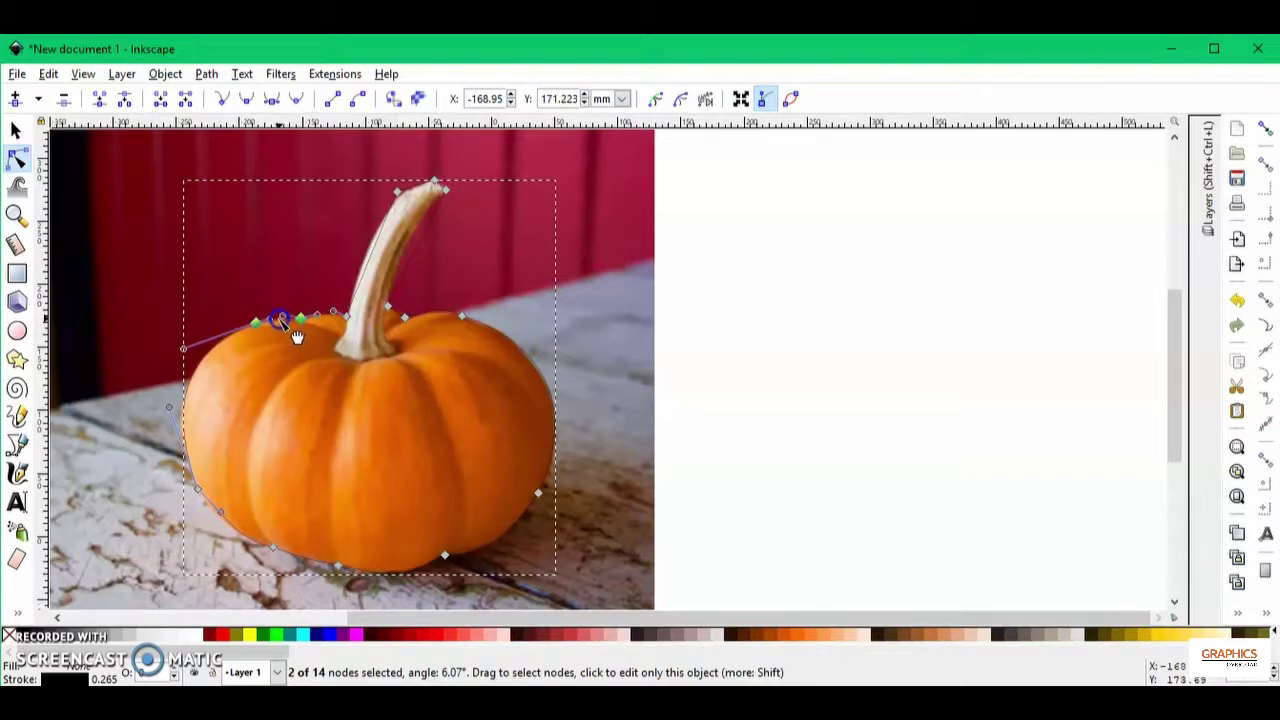
- Add nodes on the stalk and drag them to follow the stem's edges and tip
{"action": "left_click", "coordinate": [400, 243]}
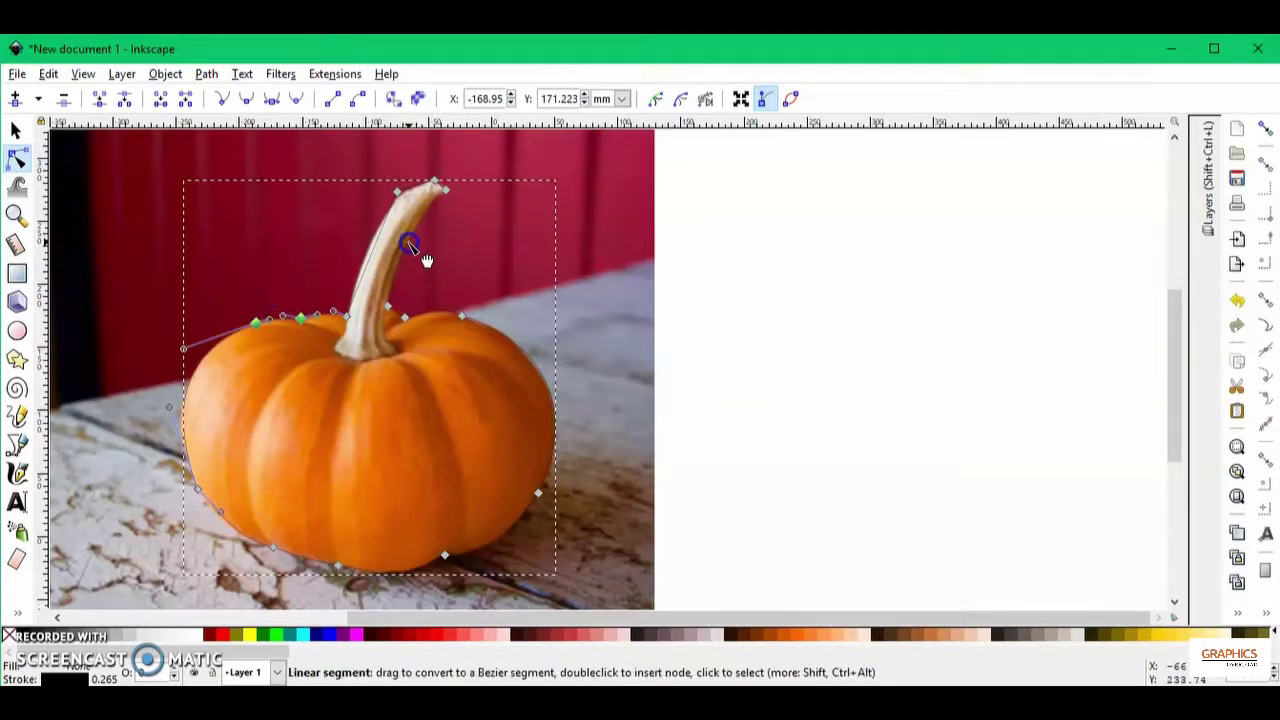
{"action": "left_click_drag", "start_coordinate": [410, 272], "coordinate": [407, 313]}
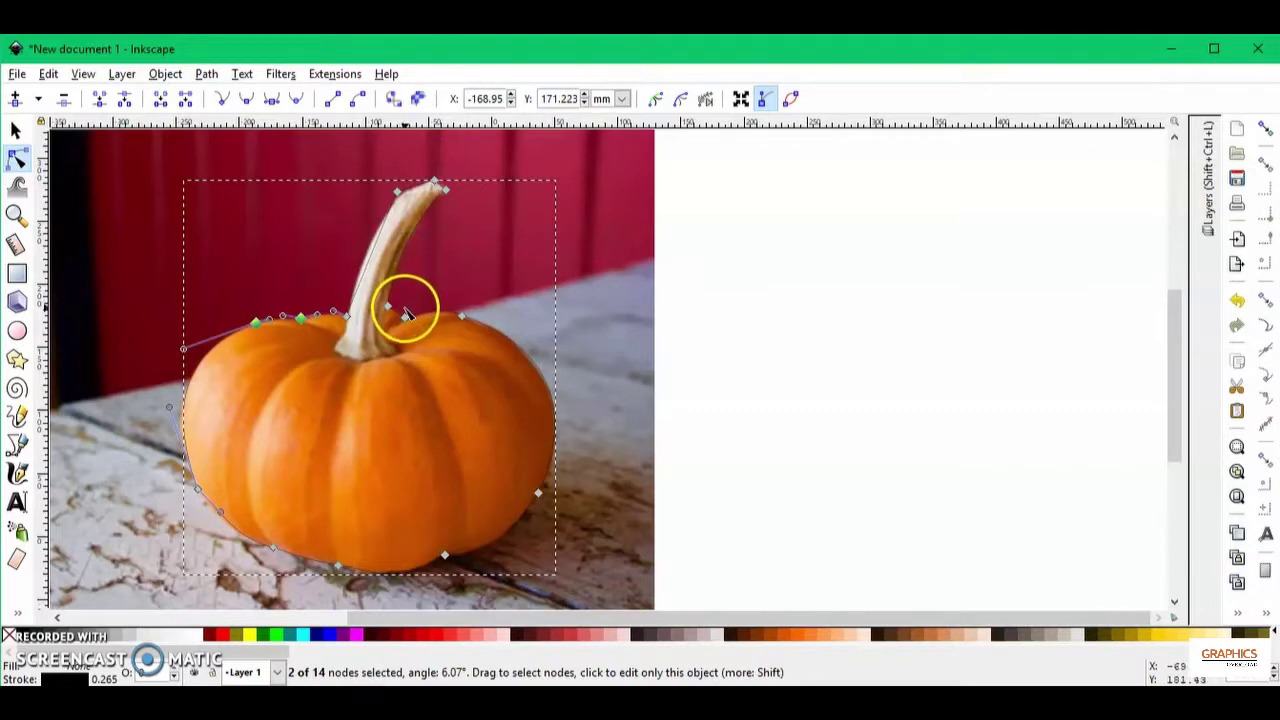
{"action": "left_click_drag", "start_coordinate": [407, 313], "coordinate": [366, 272]}
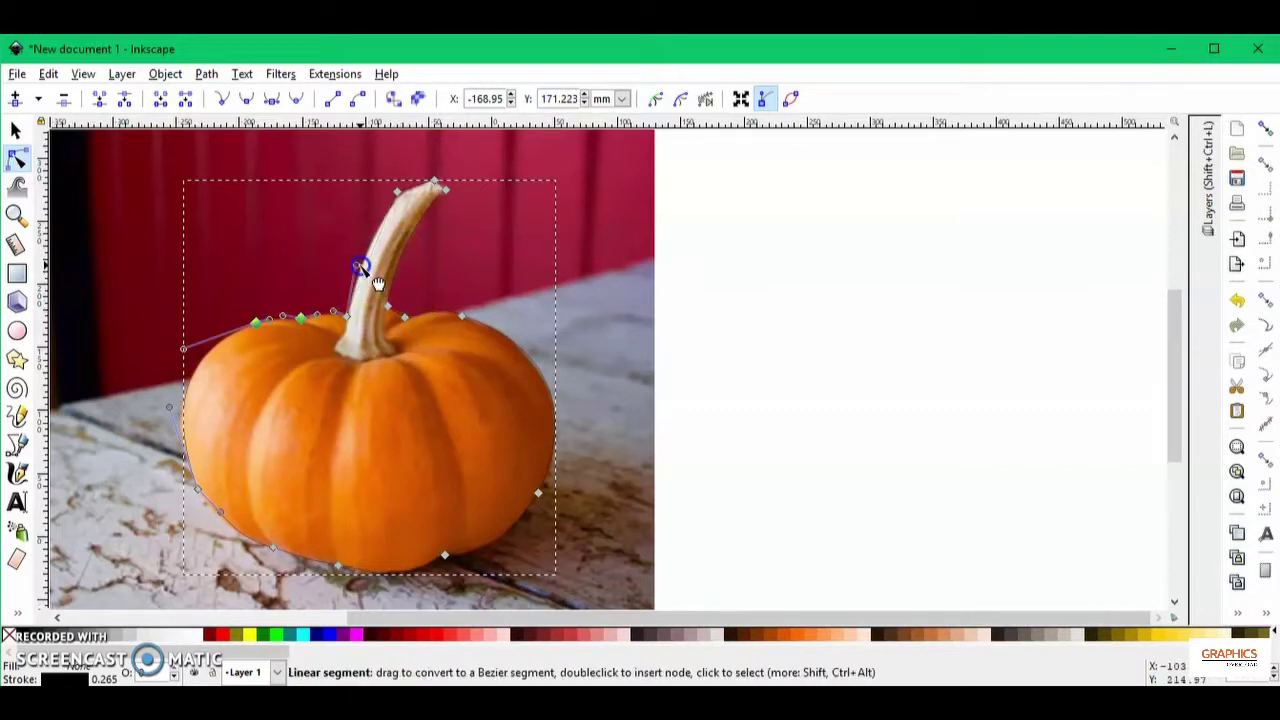
{"action": "left_click_drag", "start_coordinate": [363, 267], "coordinate": [443, 190]}
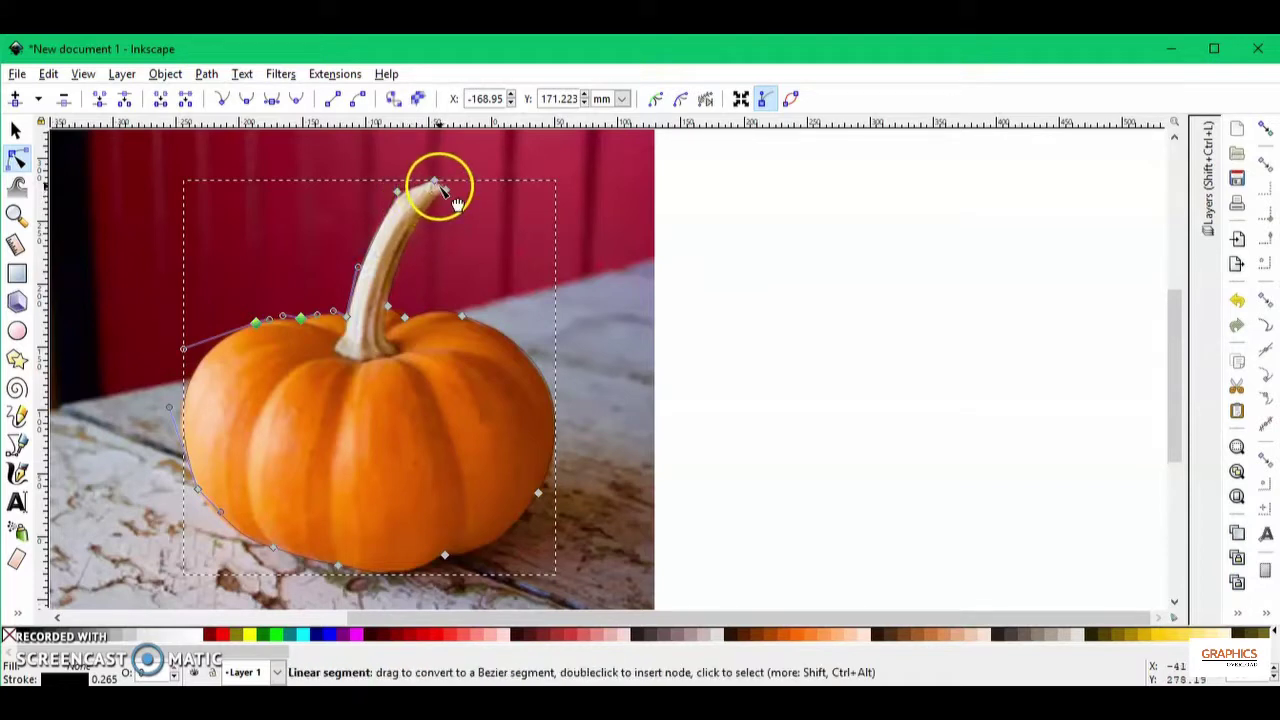
{"action": "left_click_drag", "start_coordinate": [391, 194], "coordinate": [400, 196]}
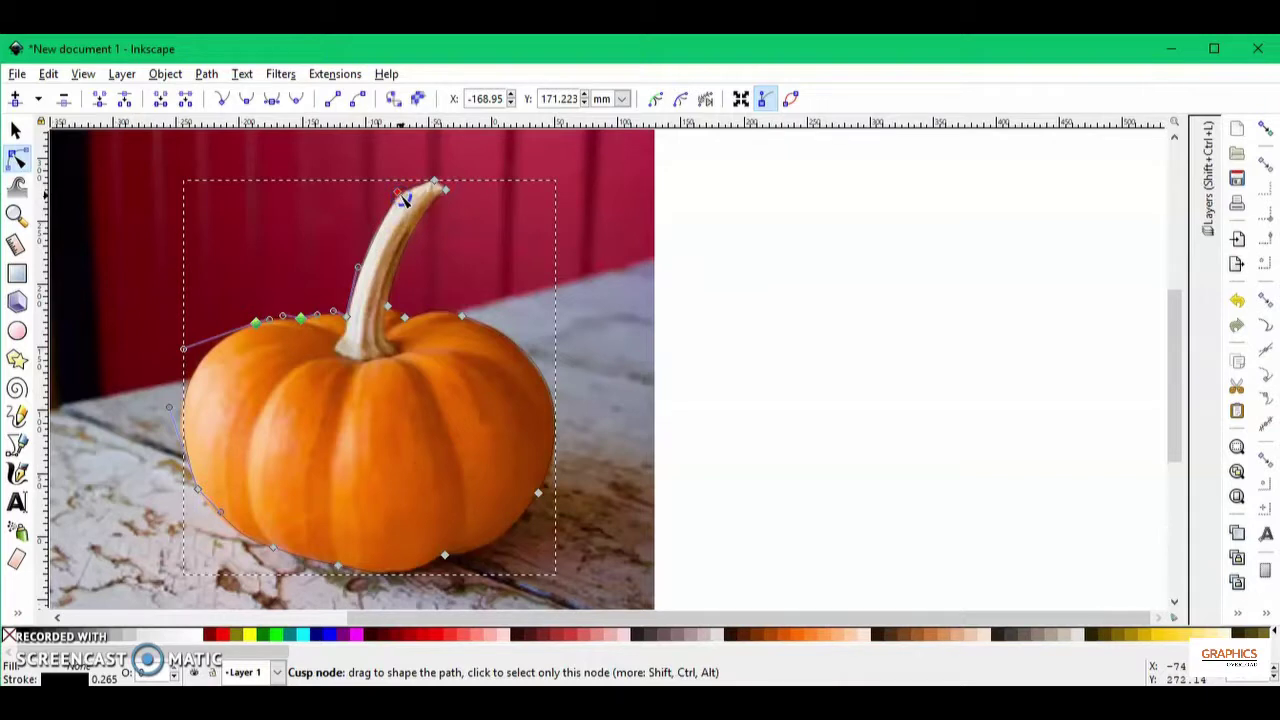
{"action": "left_click", "coordinate": [710, 328]}
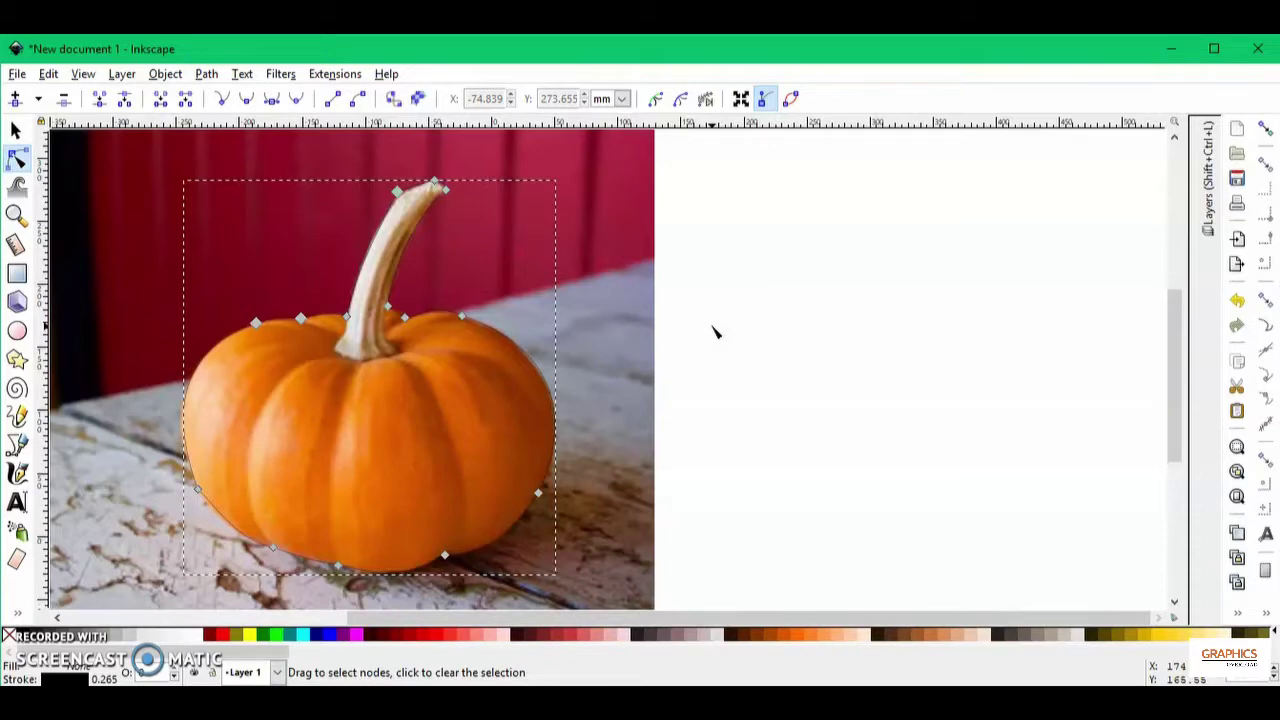
- Zoom out, select the pumpkin path and give it the red palette swatch fill
{"action": "key", "text": "minus"}
{"action": "mouse_move", "coordinate": [637, 300]}
{"action": "left_mouse_down"}
{"action": "mouse_move", "coordinate": [657, 337]}
{"action": "mouse_move", "coordinate": [646, 342]}
{"action": "left_mouse_up"}
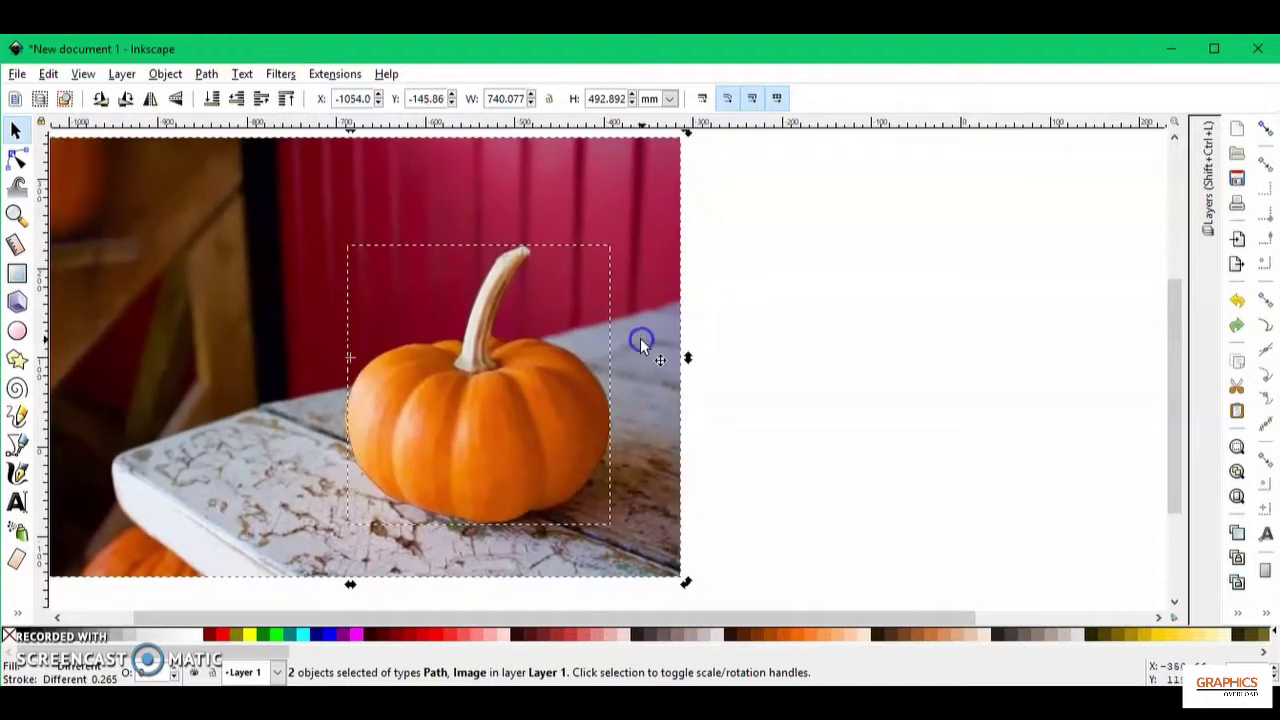
{"action": "left_click", "coordinate": [805, 397]}
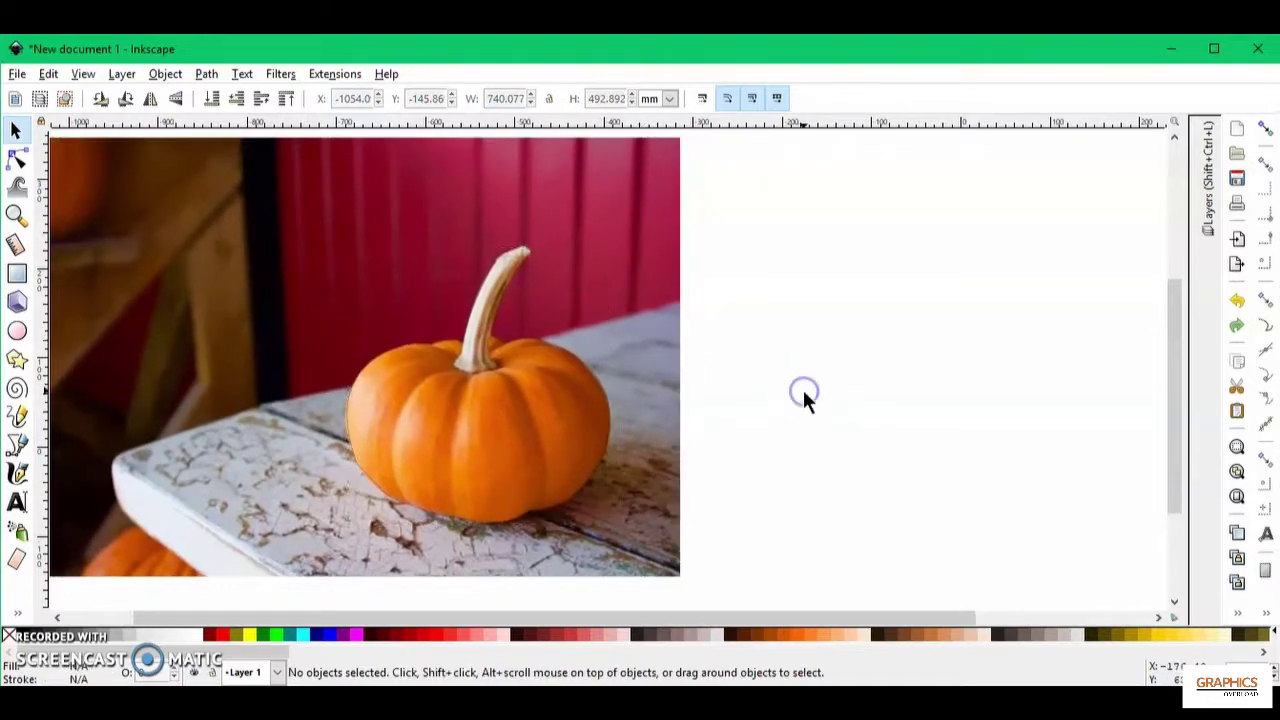
{"action": "left_click", "coordinate": [539, 340]}
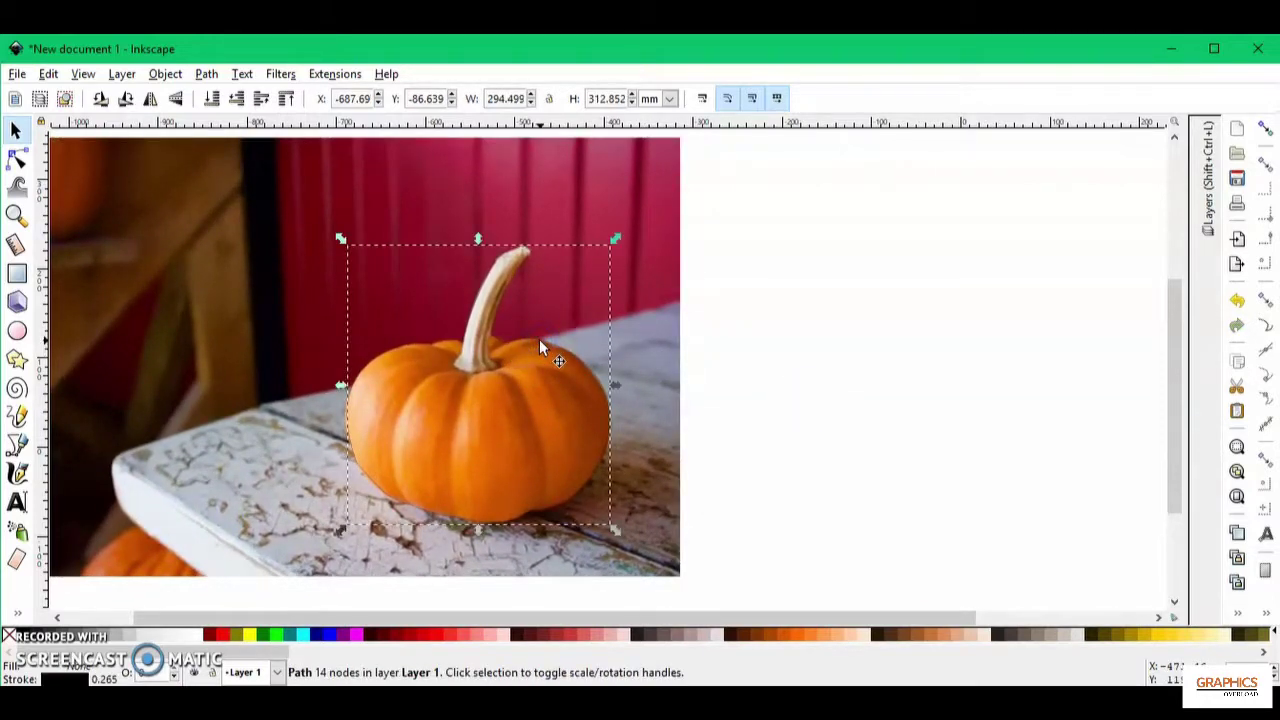
{"action": "left_click", "coordinate": [450, 634]}
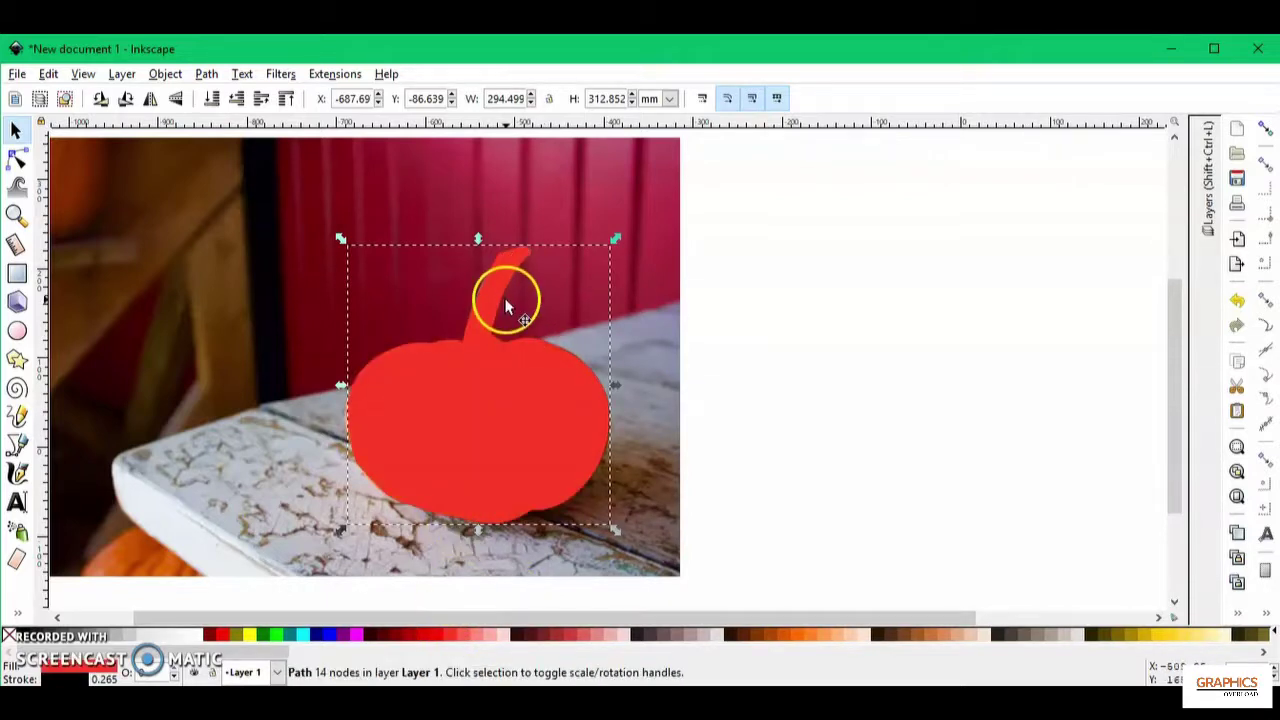
{"action": "left_click", "coordinate": [262, 244], "text": "shift"}
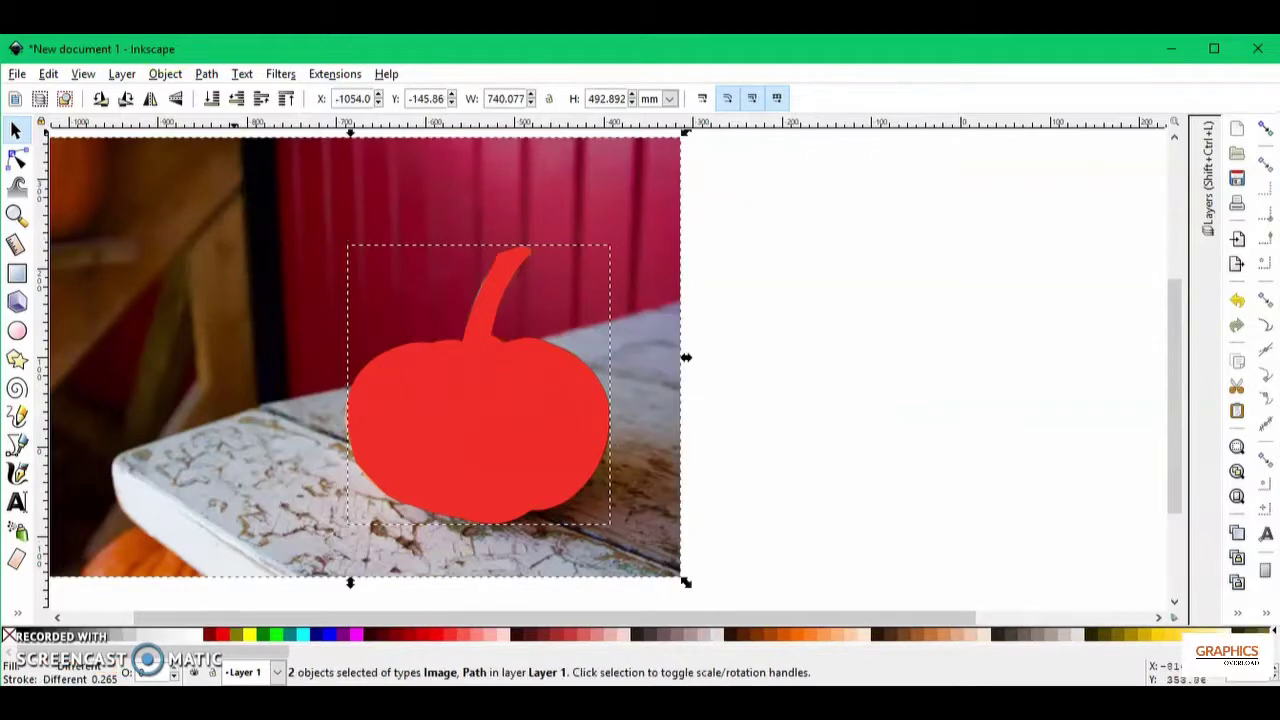
- Apply Object > Clip > Set to the photo and outline, then move the clipped pumpkin left
{"action": "left_click", "coordinate": [168, 74]}
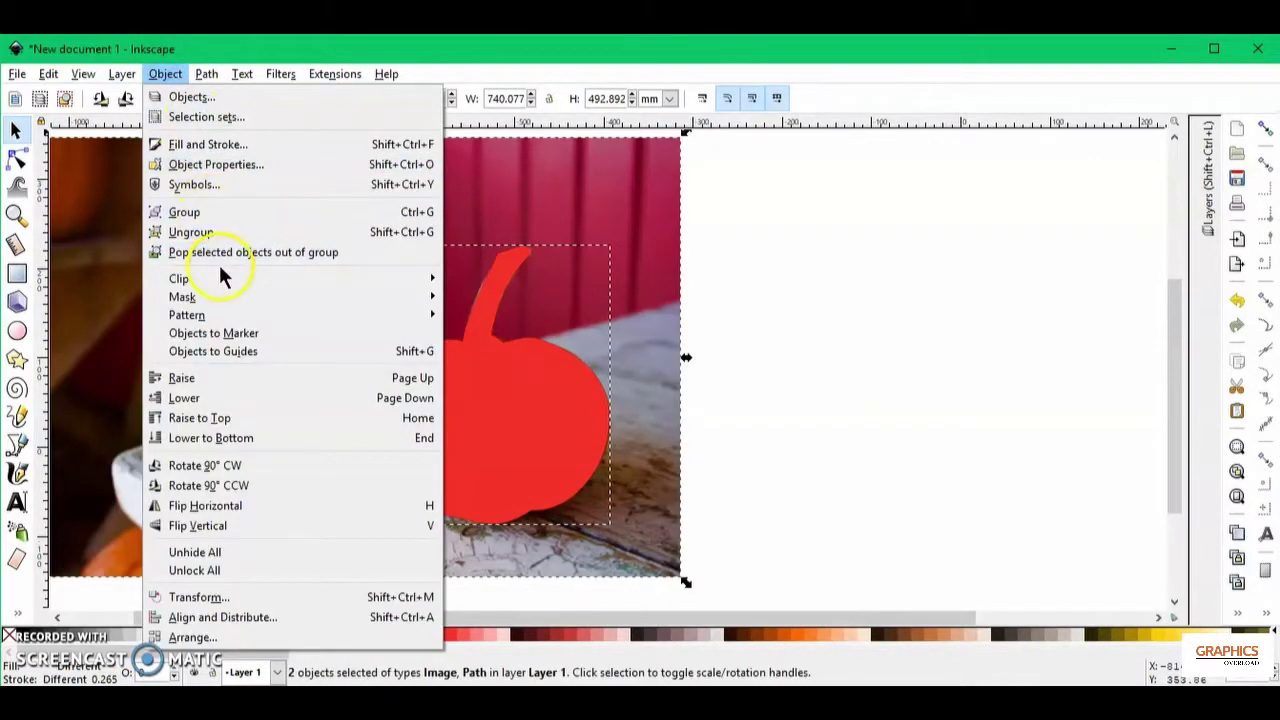
{"action": "mouse_move", "coordinate": [200, 278]}
{"action": "left_click", "coordinate": [466, 282]}
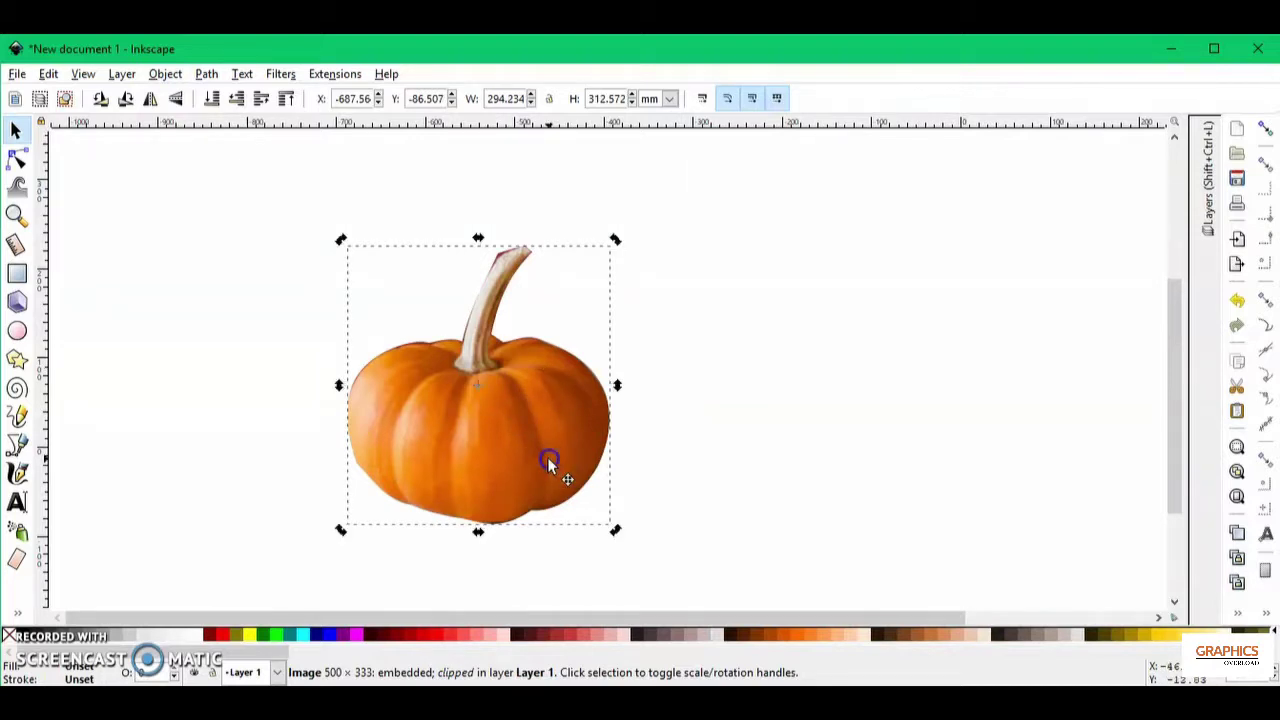
{"action": "mouse_move", "coordinate": [548, 461]}
{"action": "left_mouse_down"}
{"action": "mouse_move", "coordinate": [441, 427]}
{"action": "mouse_move", "coordinate": [381, 437]}
{"action": "left_mouse_up"}
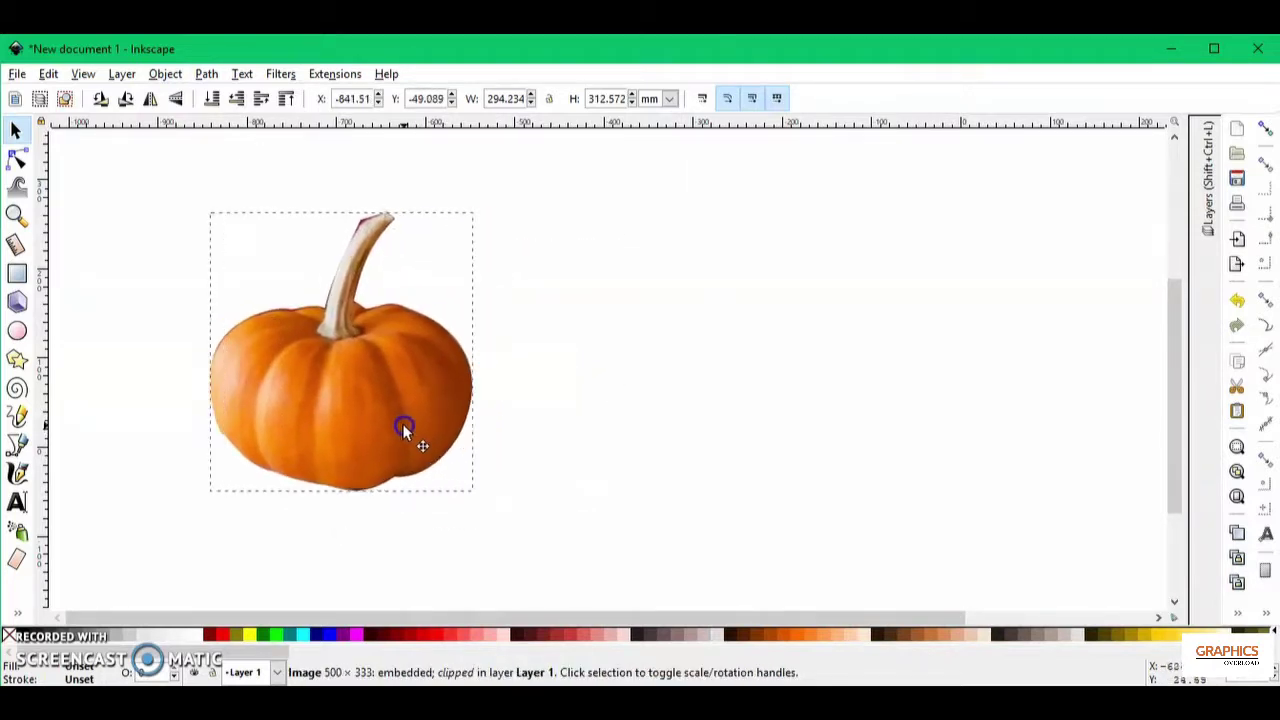
{"action": "left_click_drag", "start_coordinate": [381, 440], "coordinate": [437, 442]}
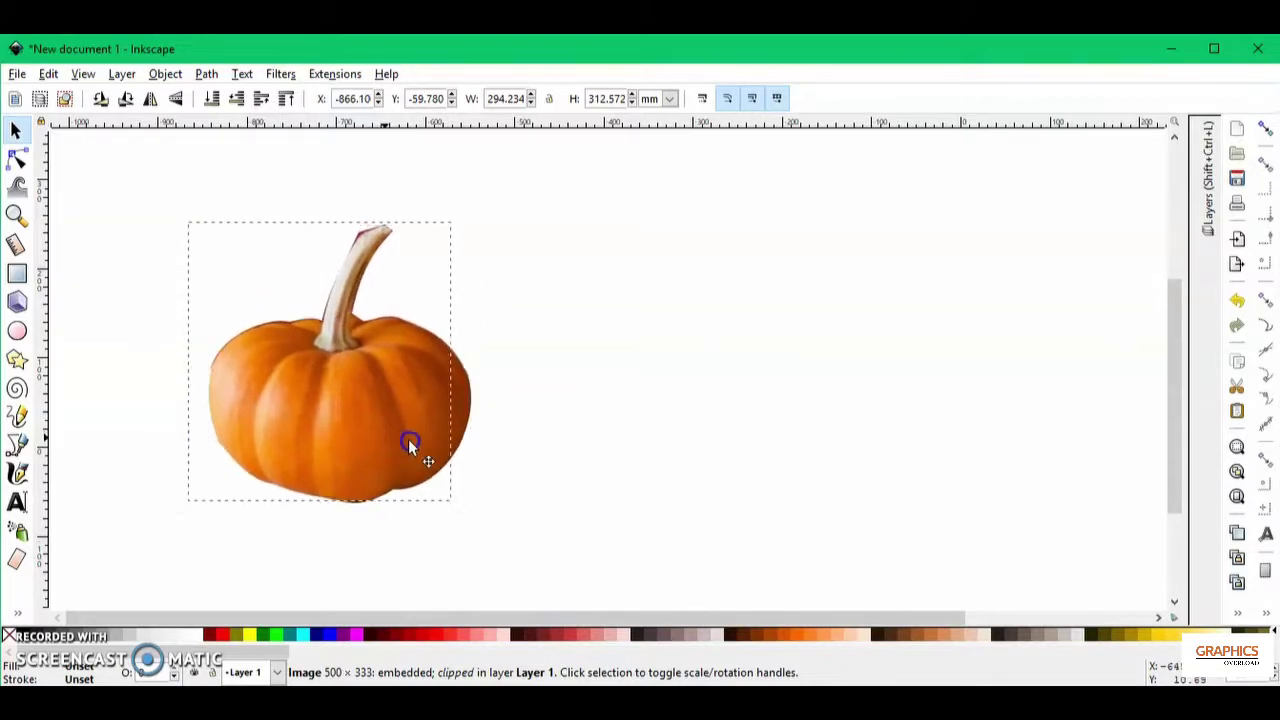